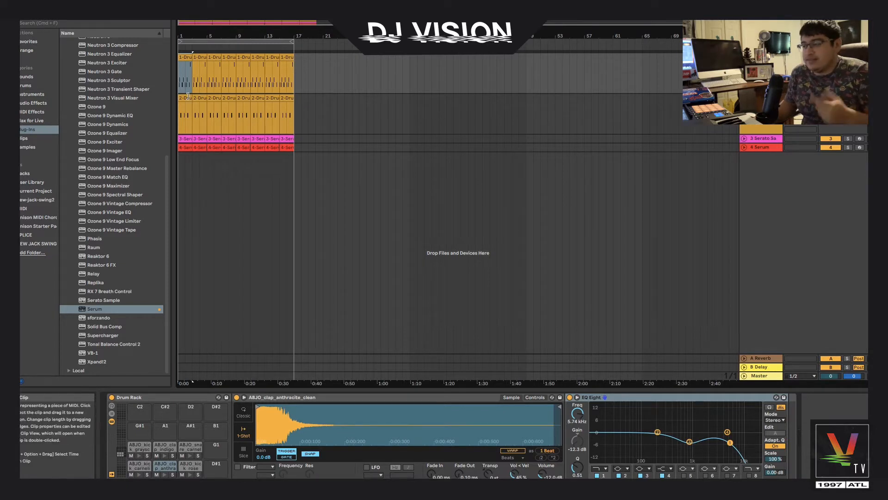
Play the arrangement, solo the first drum track and restart playback from the beginning
key(space)
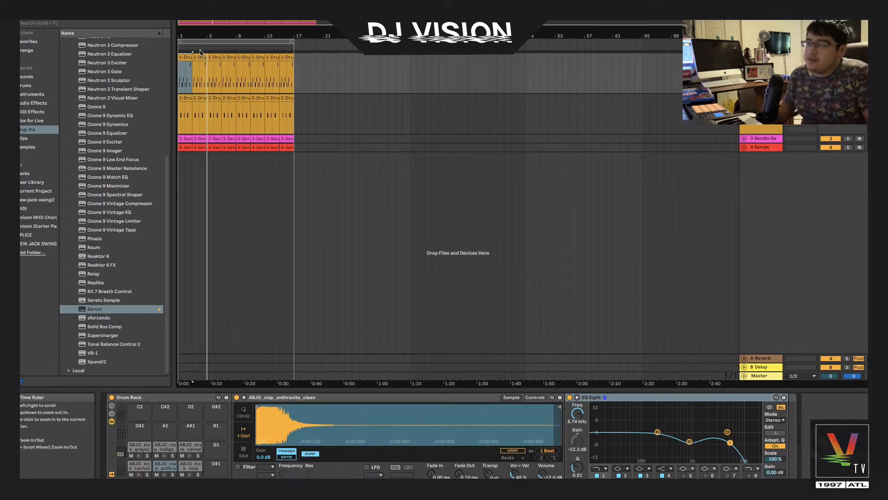
click(848, 57)
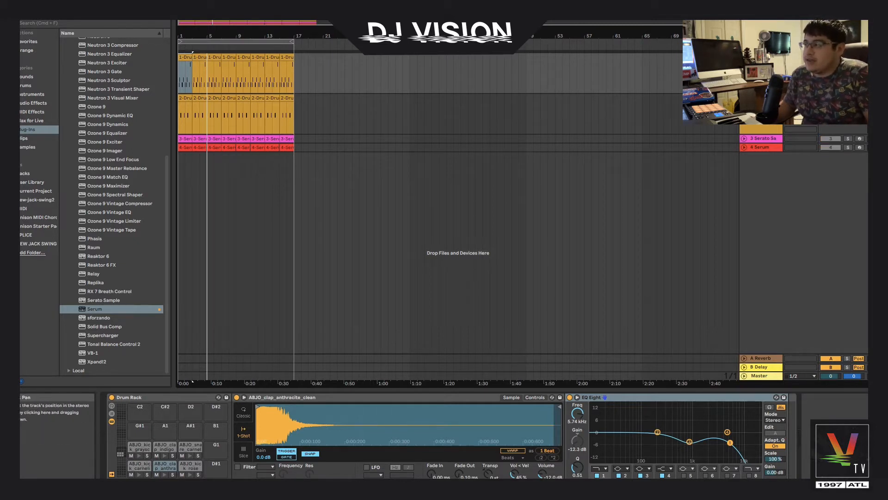
click(181, 58)
key(space)
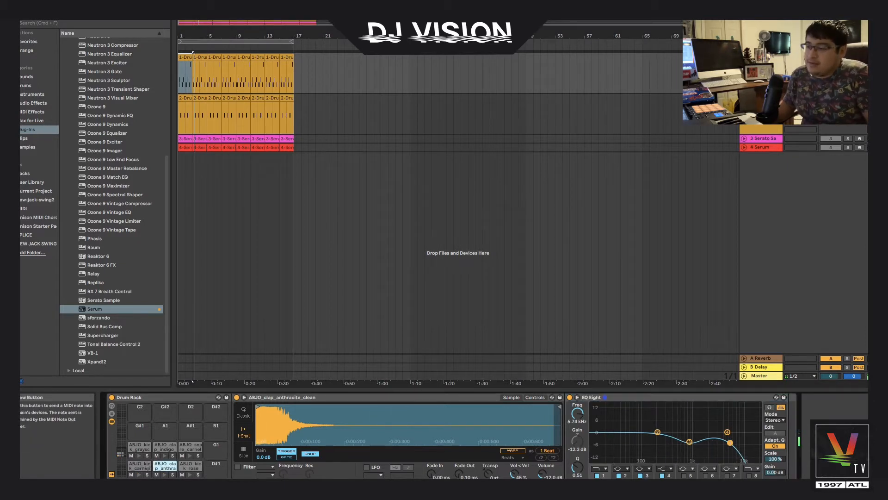
Audition the clap pad in the Drum Rack, switching EQ Eight off and back on to compare
click(164, 475)
click(165, 475)
click(188, 475)
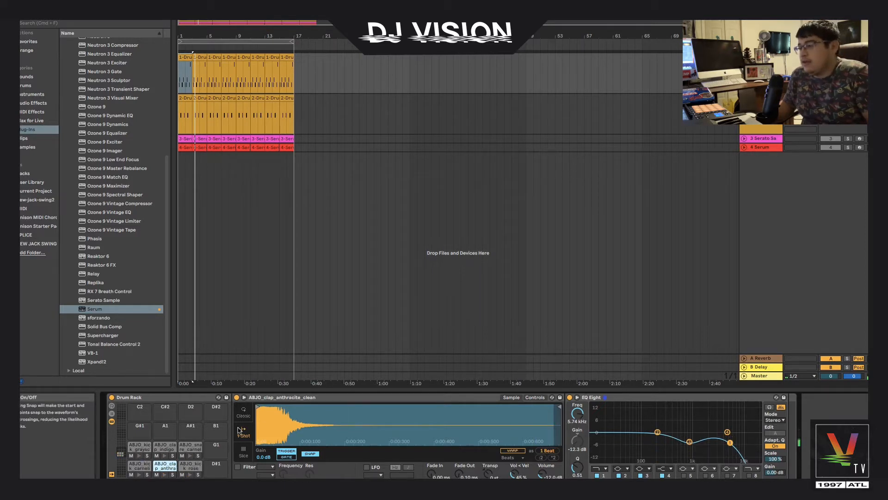
click(165, 475)
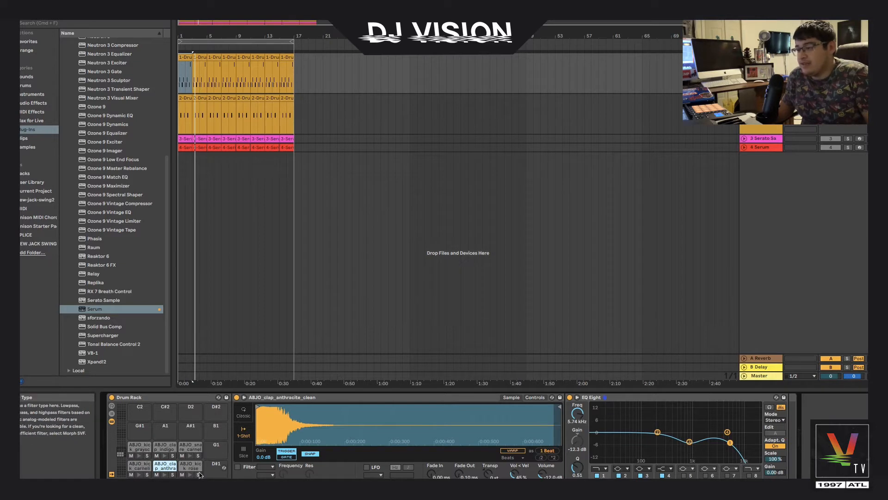
click(165, 475)
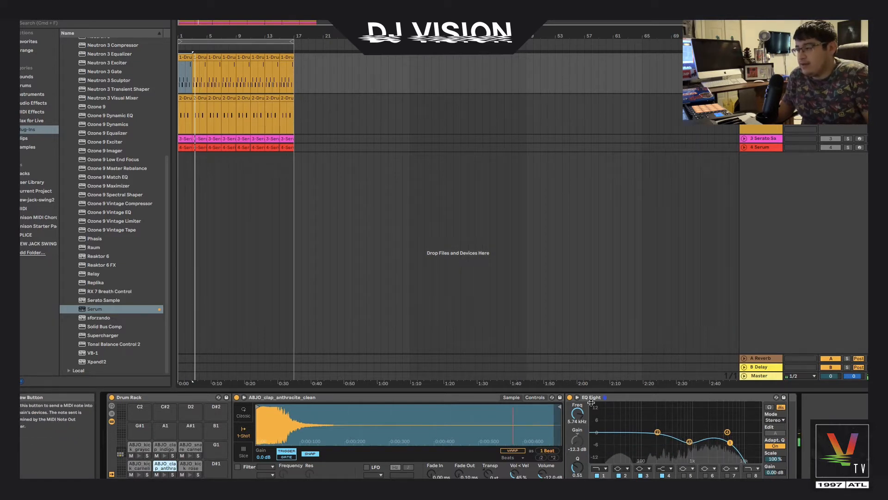
click(570, 397)
click(165, 475)
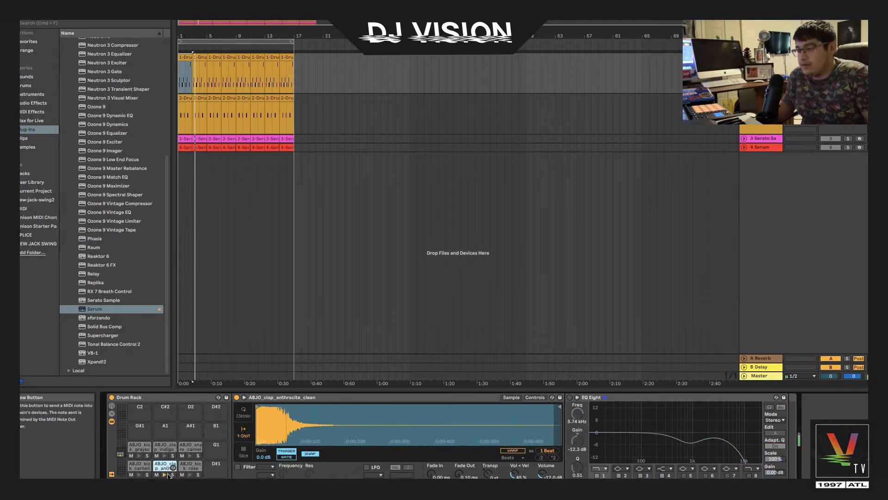
click(570, 398)
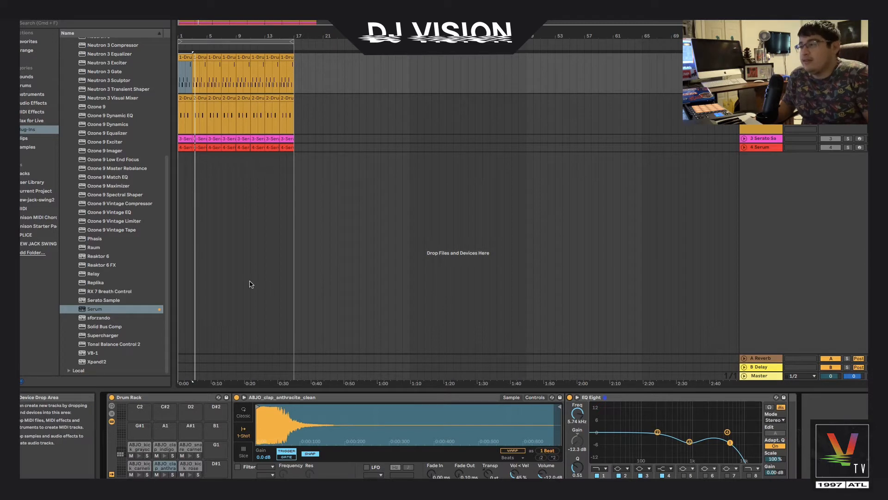
Select the second drum track's clip and play it back
click(185, 98)
click(185, 98)
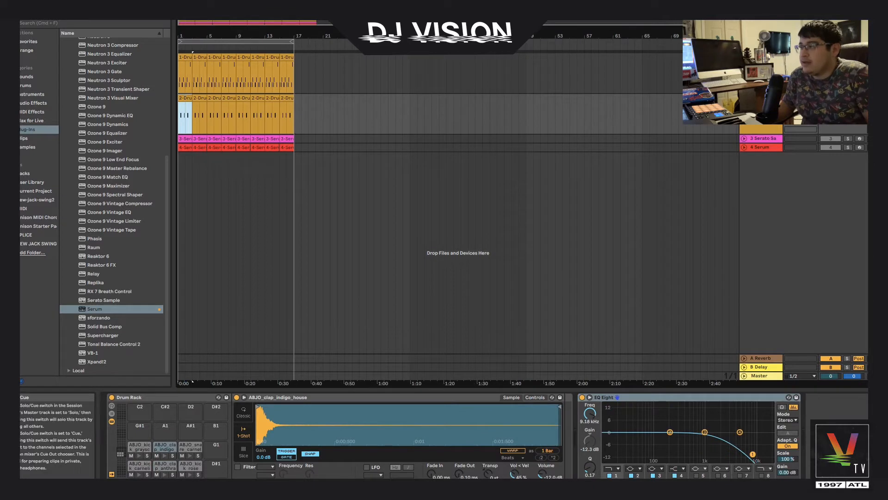
key(space)
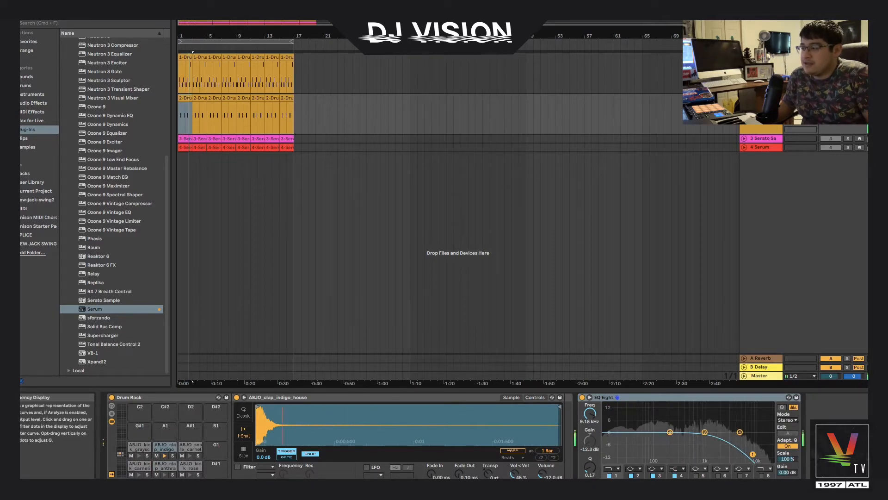
key(space)
key(space)
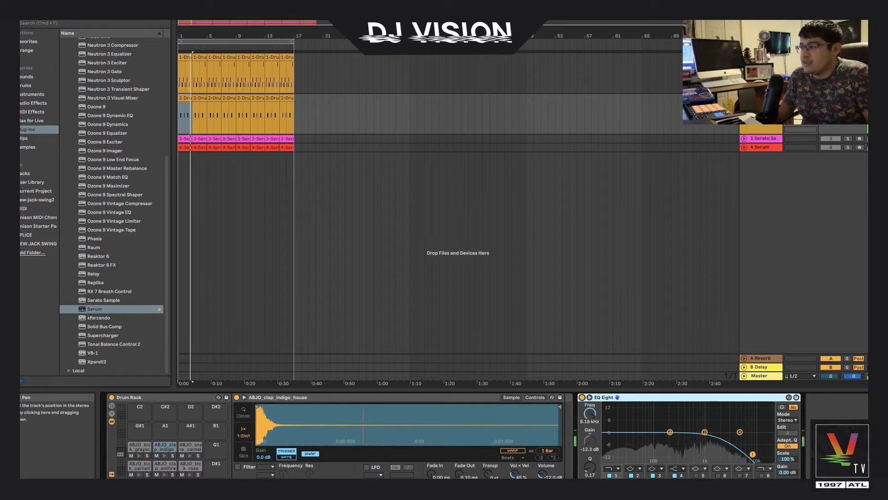
Solo the Serato Sample track and select its clip
click(848, 98)
click(847, 139)
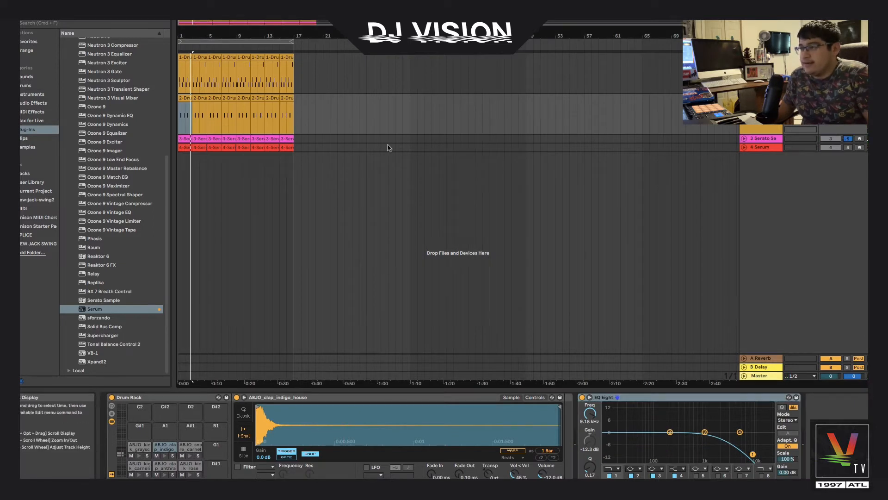
click(184, 136)
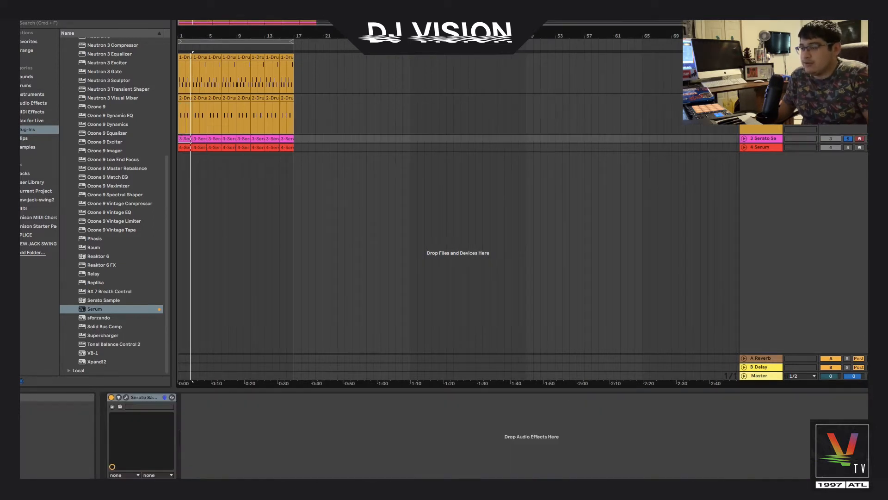
Open the Serato Sample plugin window, trigger pad A, and close the window
click(126, 397)
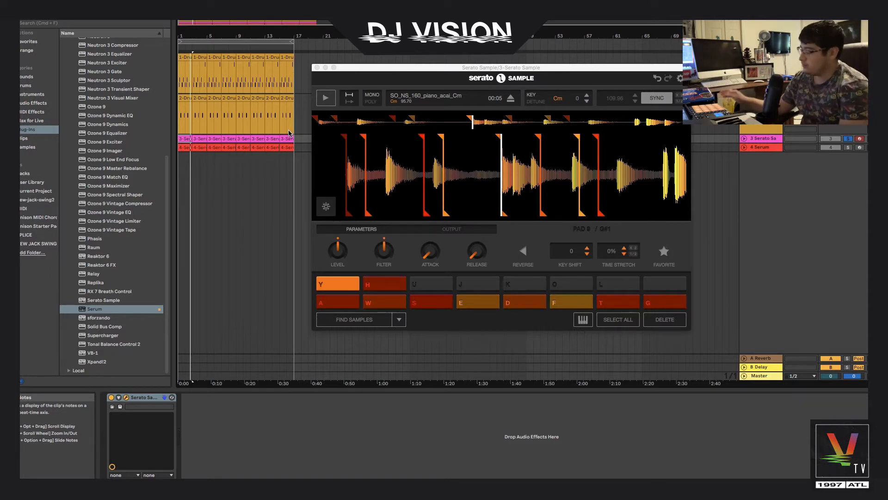
key(a)
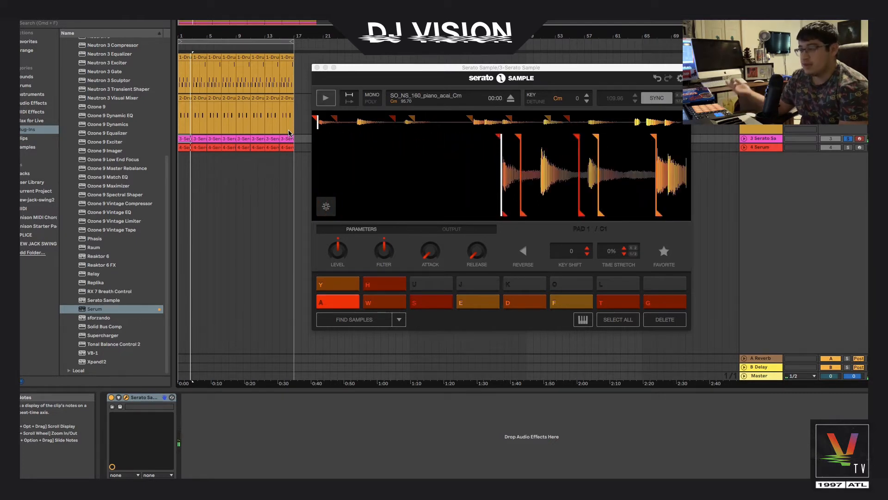
click(317, 68)
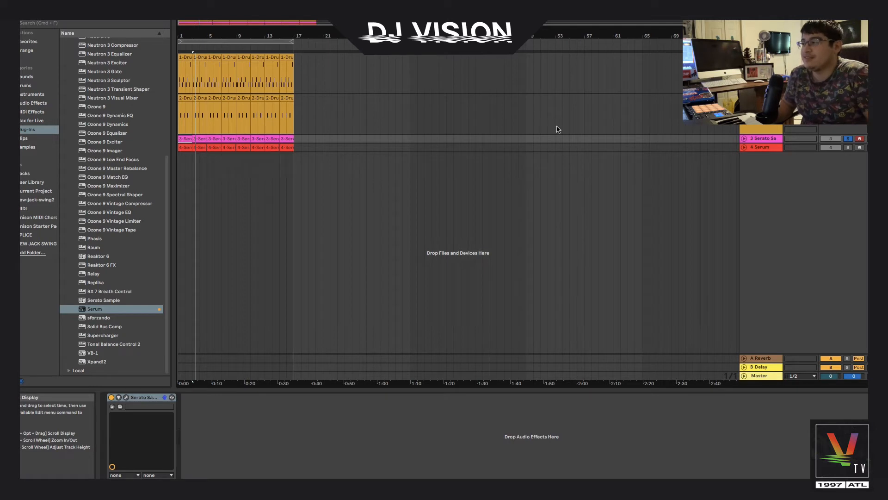
Select the Serum track, open its plugin window, play the arrangement and move the window aside
click(758, 147)
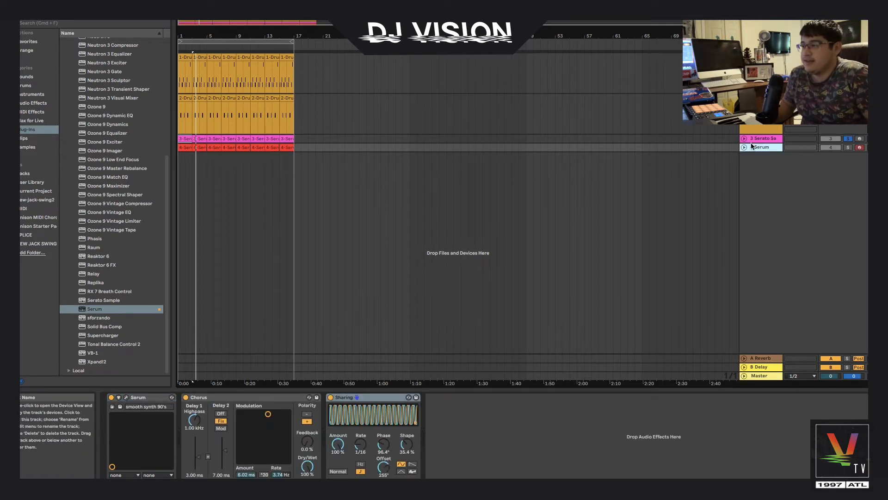
click(184, 146)
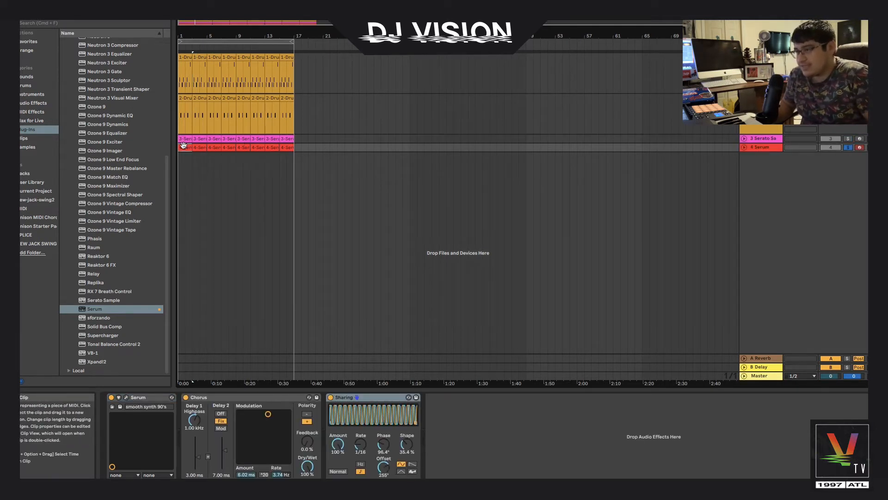
click(125, 398)
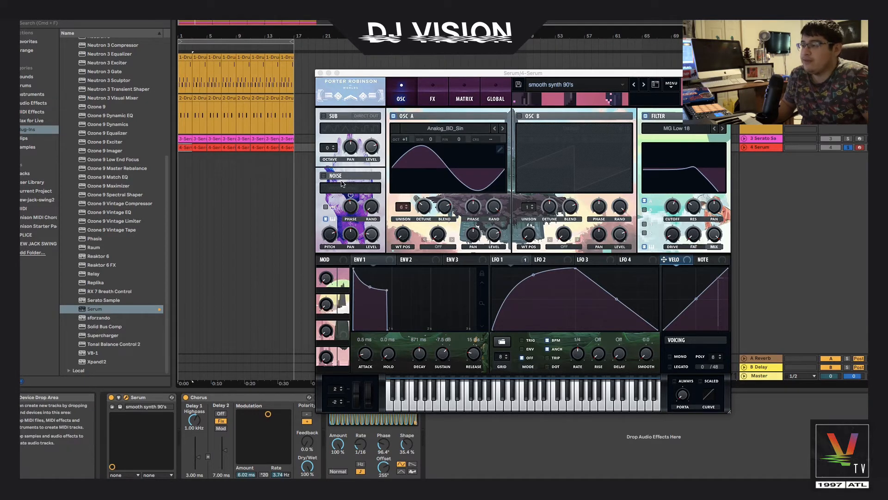
key(space)
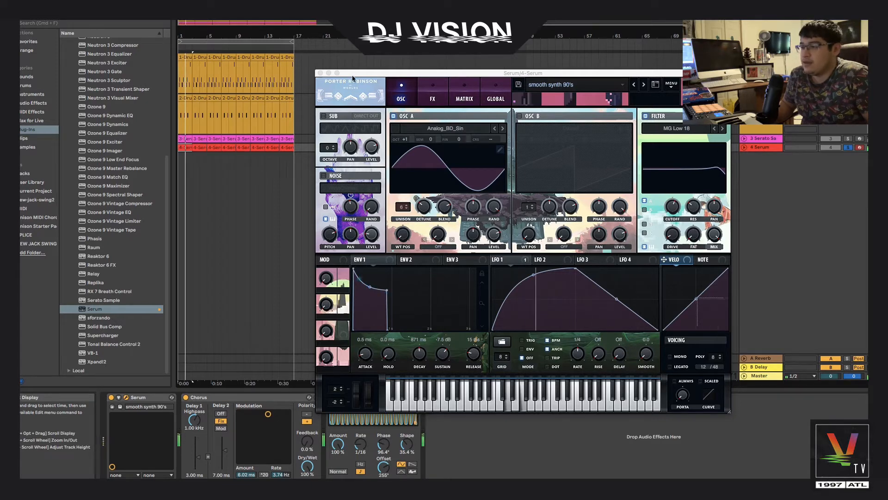
drag(611, 73, 733, 17)
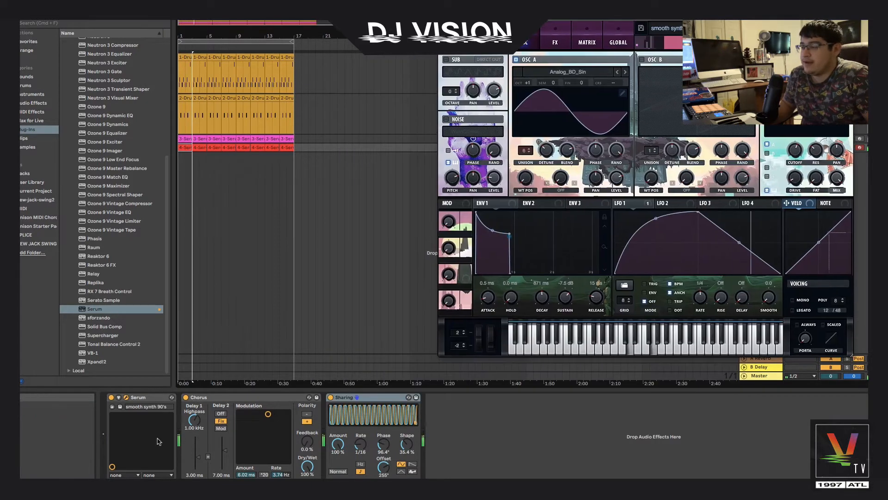
Switch the Chorus and Sharing devices off and back on to compare, then hide the plugin windows
click(185, 397)
click(331, 397)
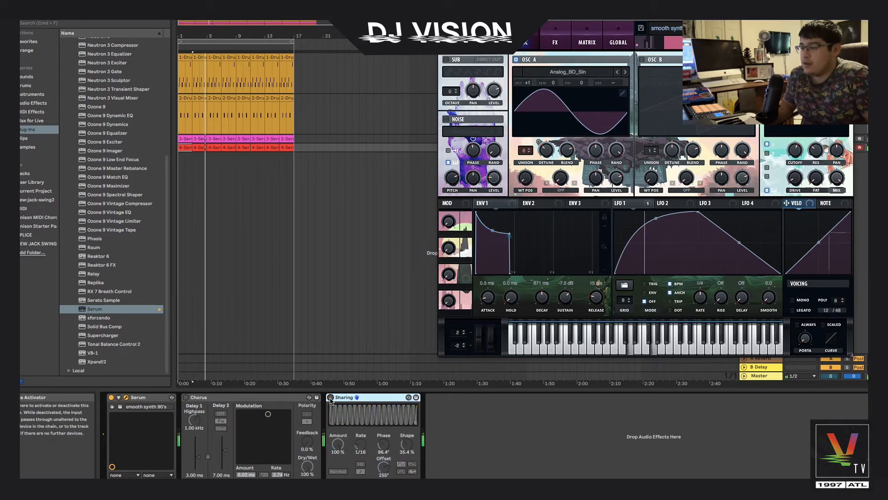
click(330, 397)
click(189, 398)
click(186, 397)
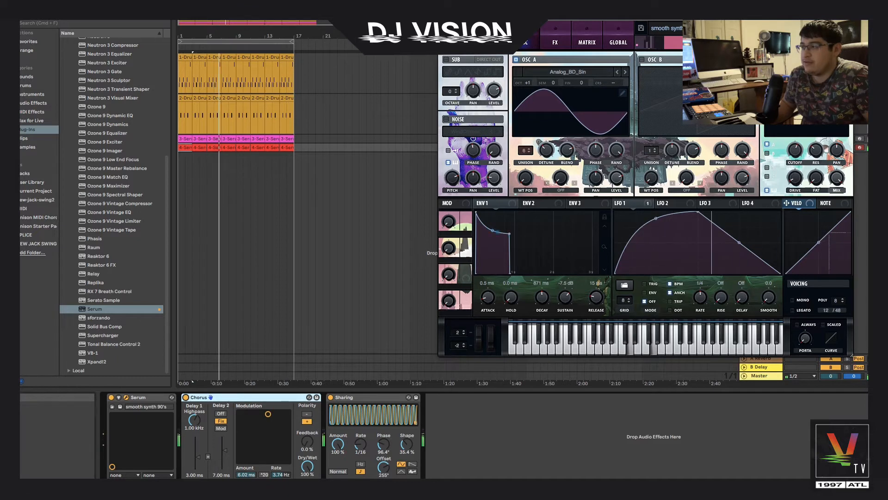
key(alt+super+p)
Solo the Serum track and play it
click(848, 147)
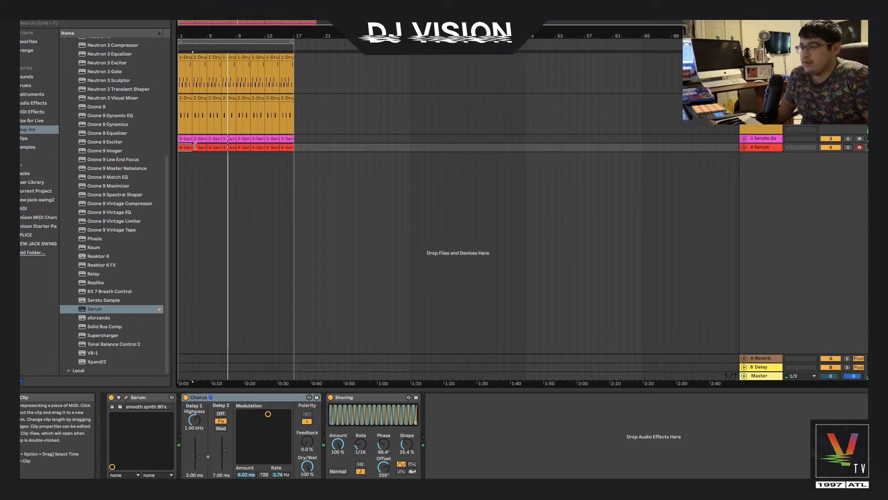
key(space)
key(space)
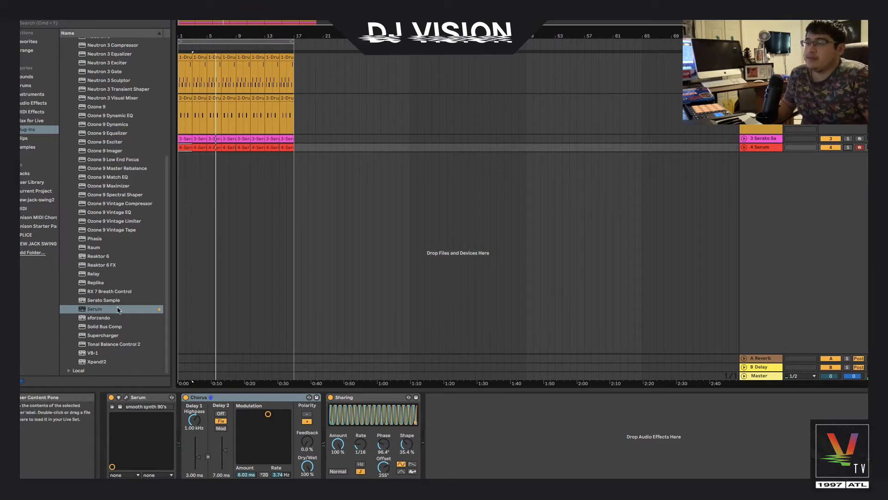
Load the Xpand!2 plugin from the browser onto a new MIDI track
click(110, 361)
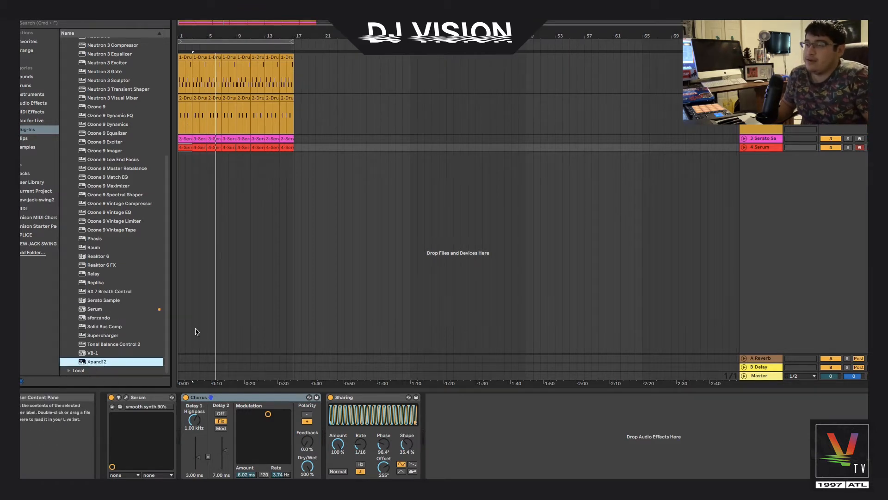
right_click(742, 213)
click(106, 372)
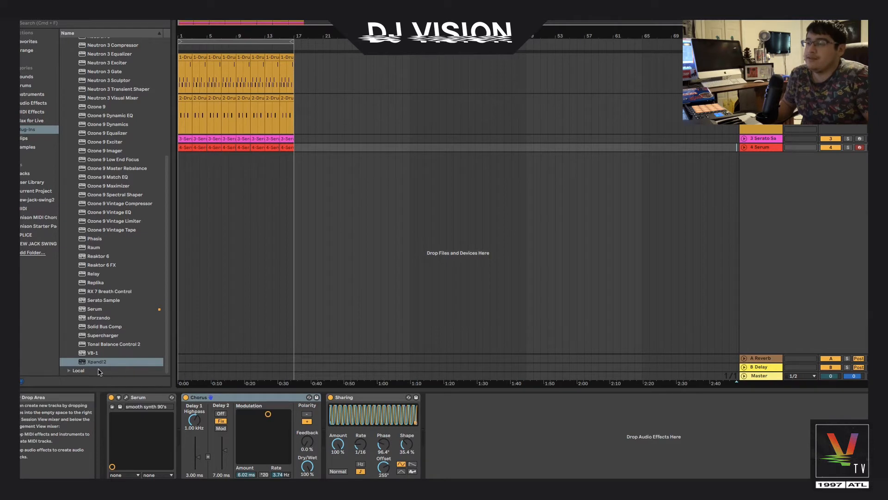
click(79, 355)
click(77, 364)
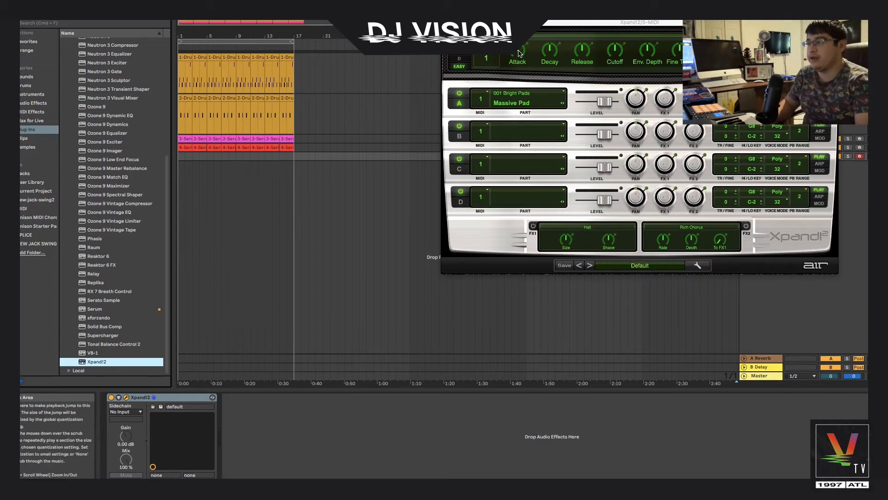
Record an Xpand!2 part on the new track from the start of the arrangement
drag(517, 51, 518, 178)
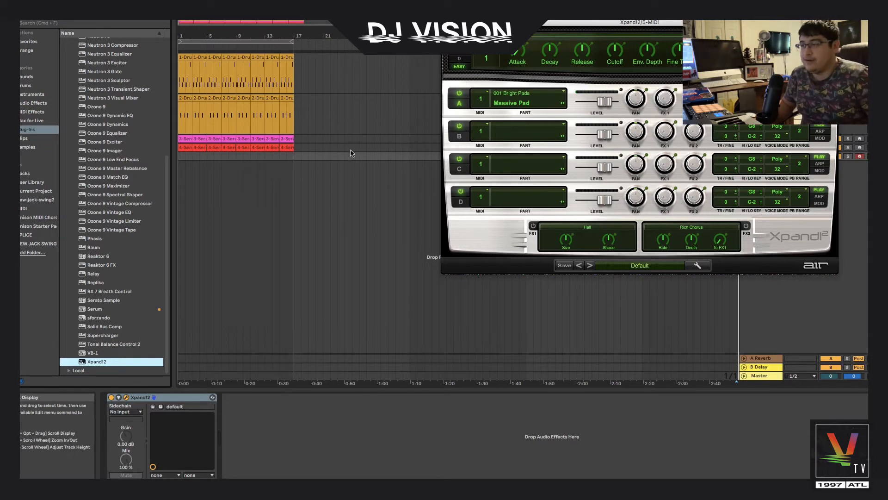
click(179, 160)
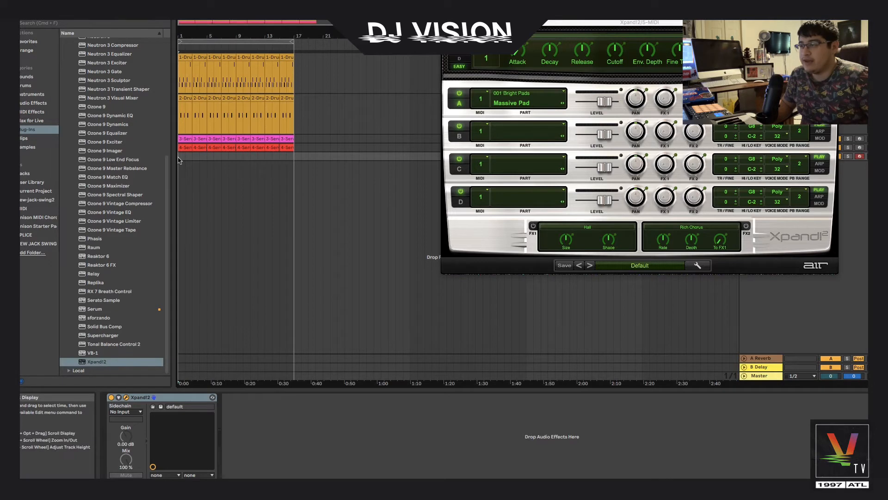
key(space)
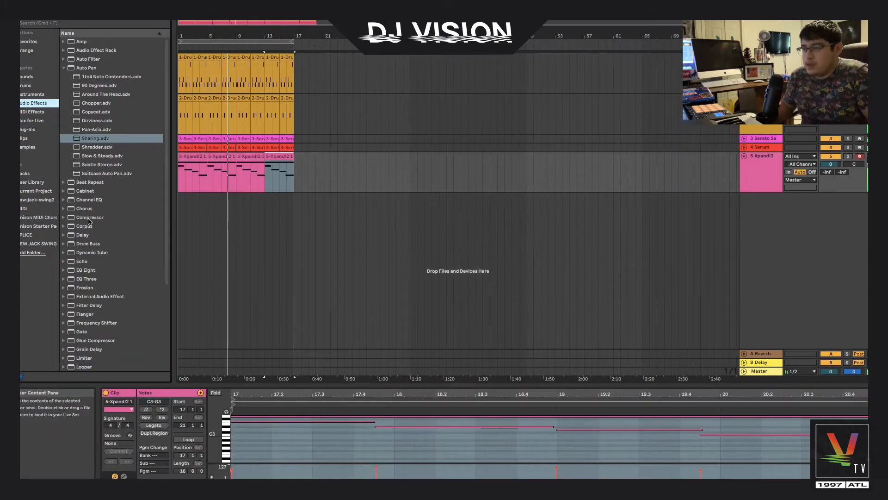
Add the Multiband Dynamics audio effect to the Xpand!2 track
key(Up)
key(Up)
key(Up)
key(Up)
key(Up)
scroll(87, 216, down, 4)
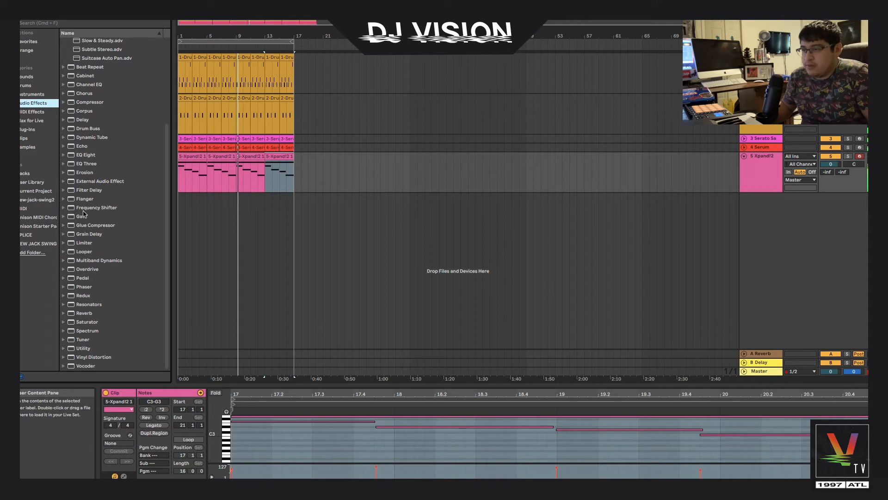
click(84, 261)
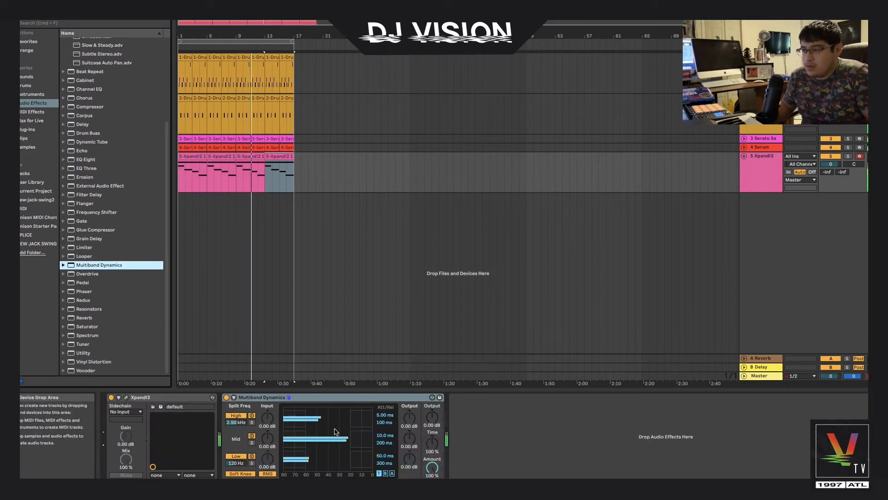
Set Multiband Dynamics input gains to 9.70 dB high, -4.00 dB mid and -8.30 dB low
drag(268, 417, 268, 407)
drag(268, 438, 265, 457)
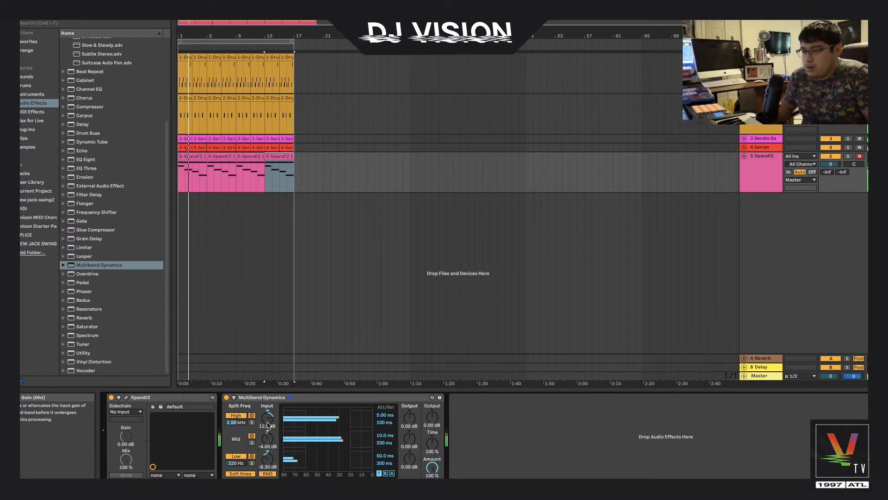
drag(268, 416, 287, 433)
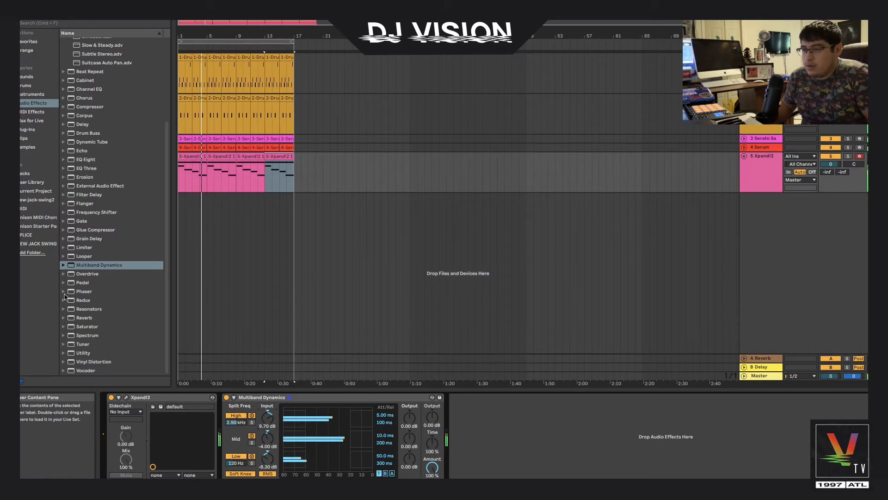
Add a Phaser to the Xpand!2 track and set its frequency to 1.92 kHz, feedback 0.86 and envelope amount 39.7%
click(70, 291)
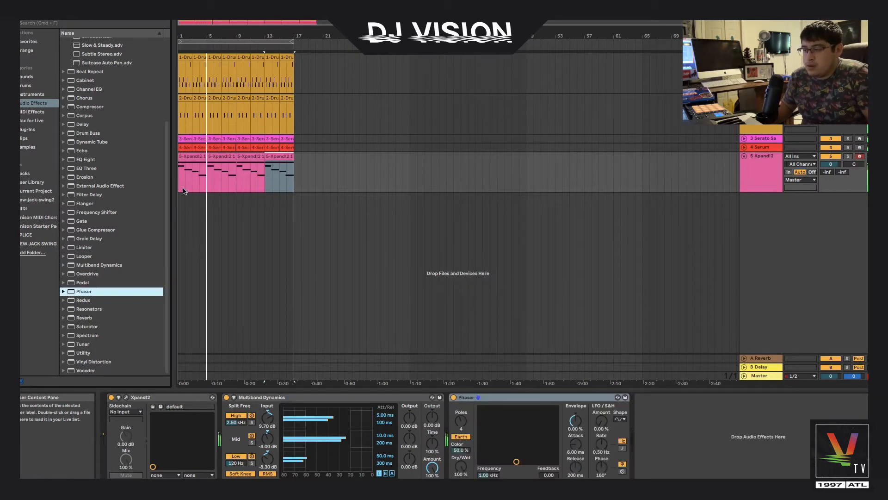
drag(516, 462, 525, 431)
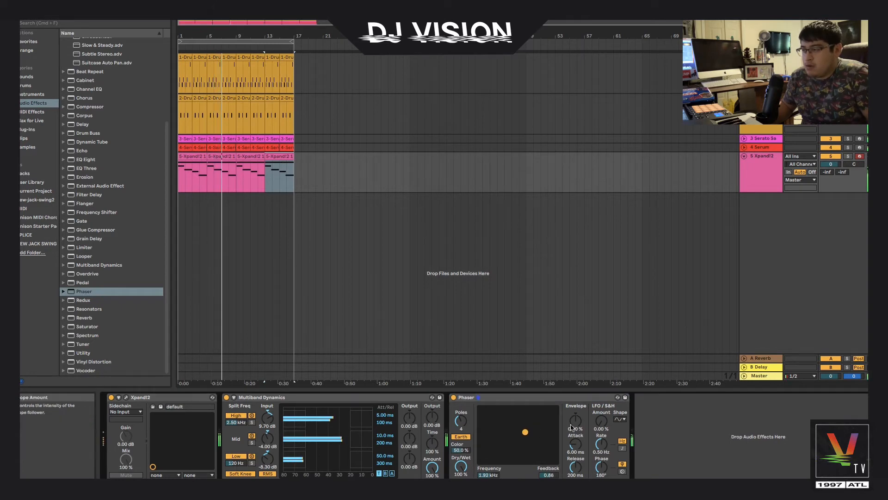
drag(575, 421, 601, 387)
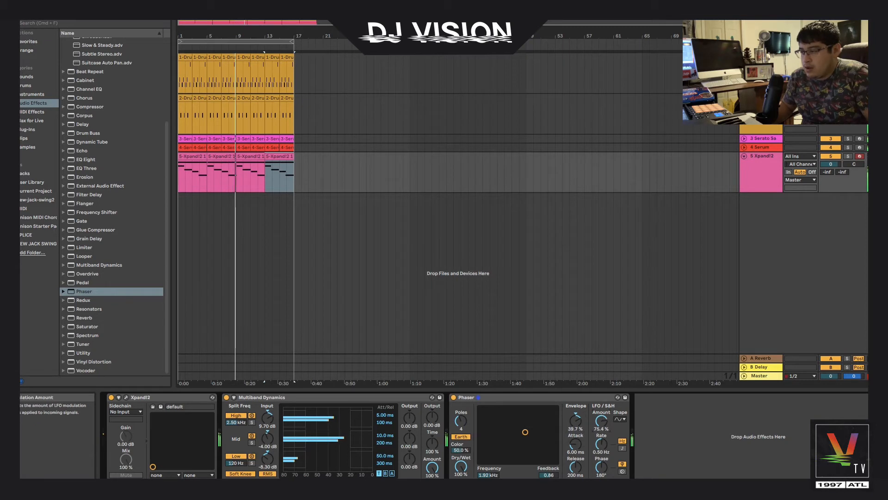
Set the Phaser's LFO rate to 0.23 Hz, attack to 0.10 ms and dry/wet to 72.2%
drag(601, 444, 579, 456)
drag(460, 467, 461, 475)
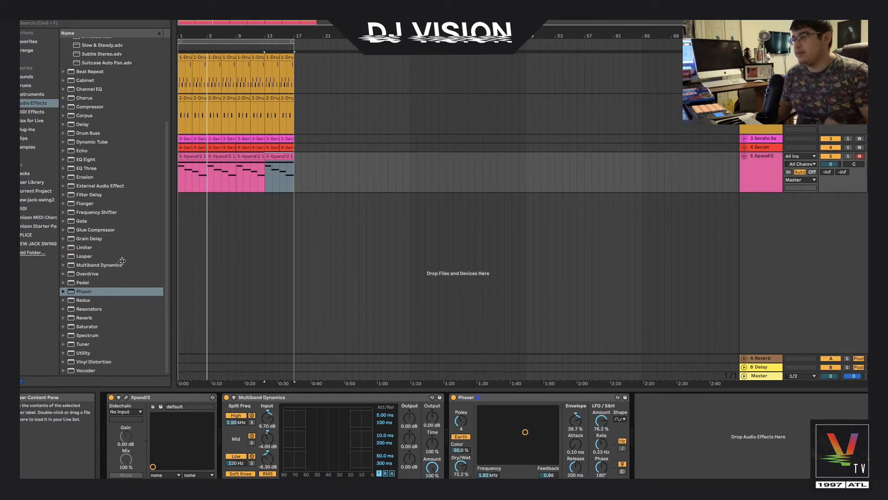
click(181, 156)
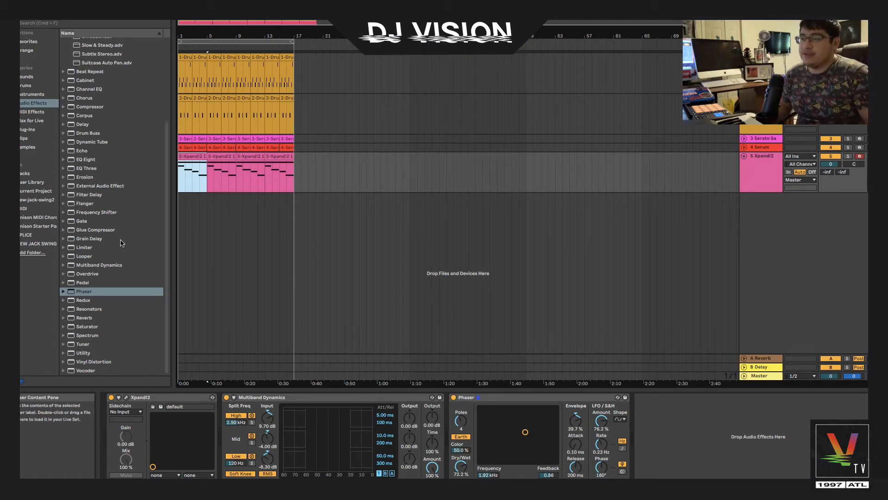
scroll(122, 248, up, 1)
scroll(111, 261, down, 1)
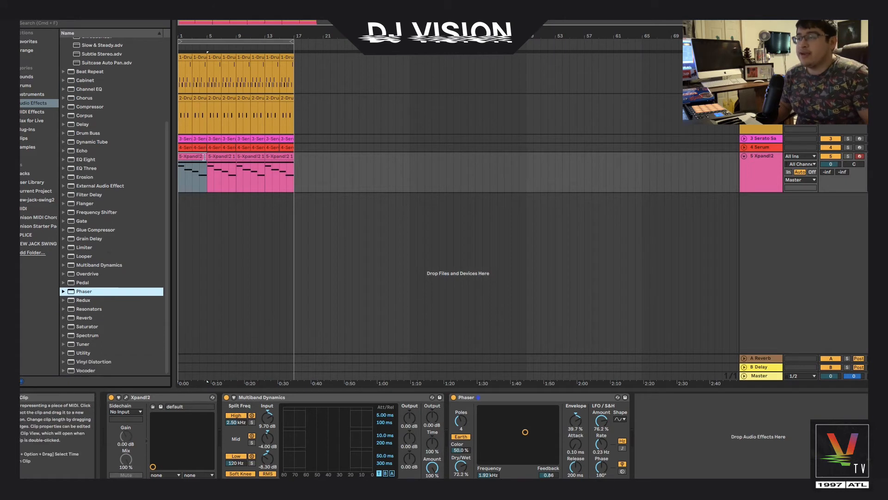
click(205, 172)
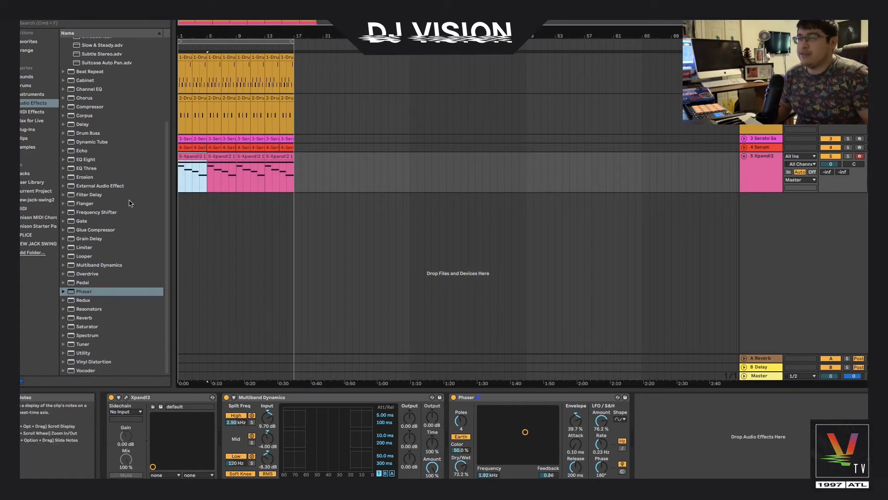
scroll(131, 203, up, 6)
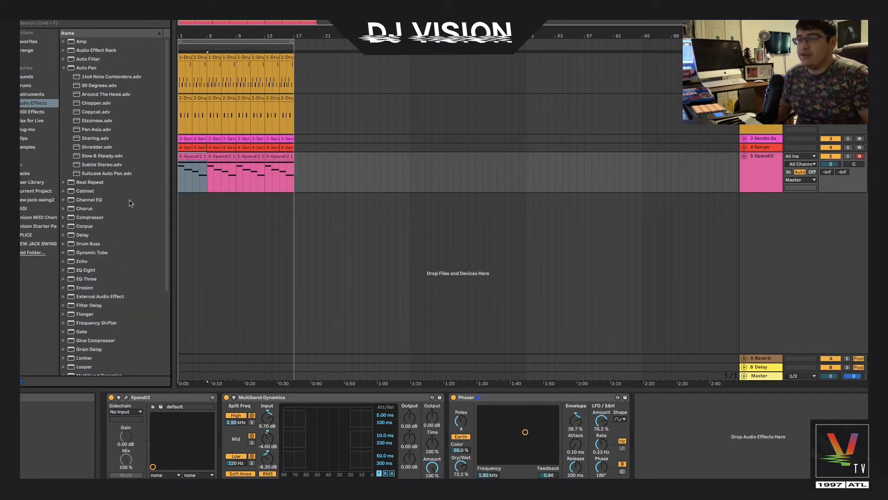
click(187, 157)
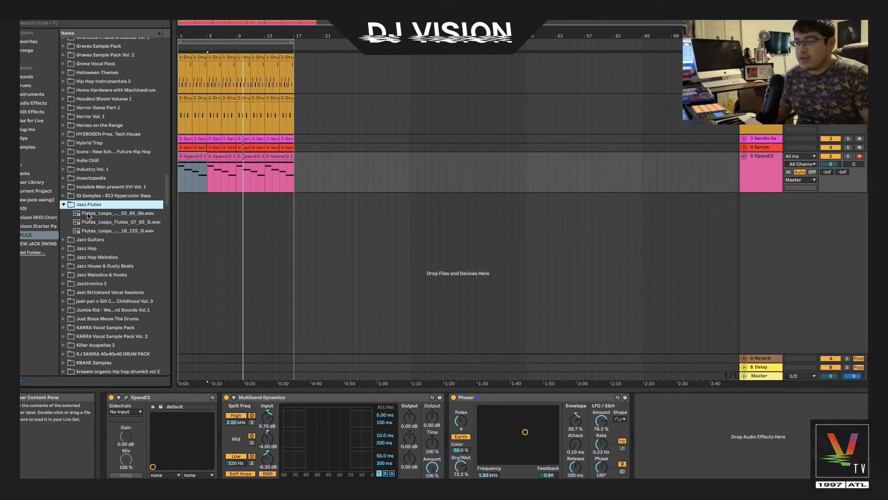
Audition the Jazz Flutes loops and load Flutes_Loops_Flutes_07_85_G.wav onto a new sliced Simpler track
click(89, 215)
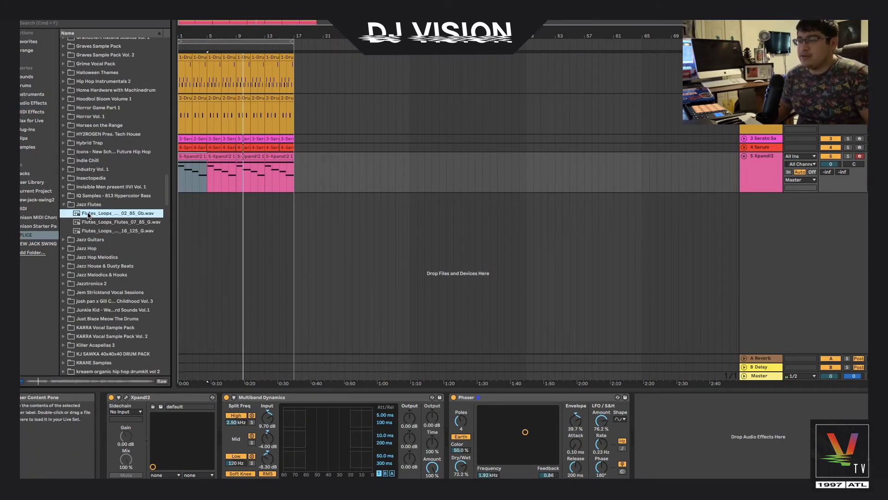
click(91, 223)
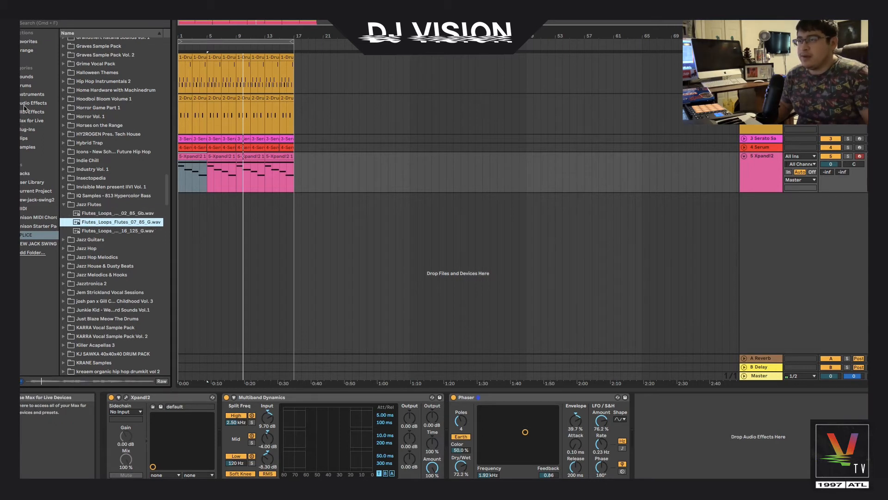
click(28, 94)
click(82, 113)
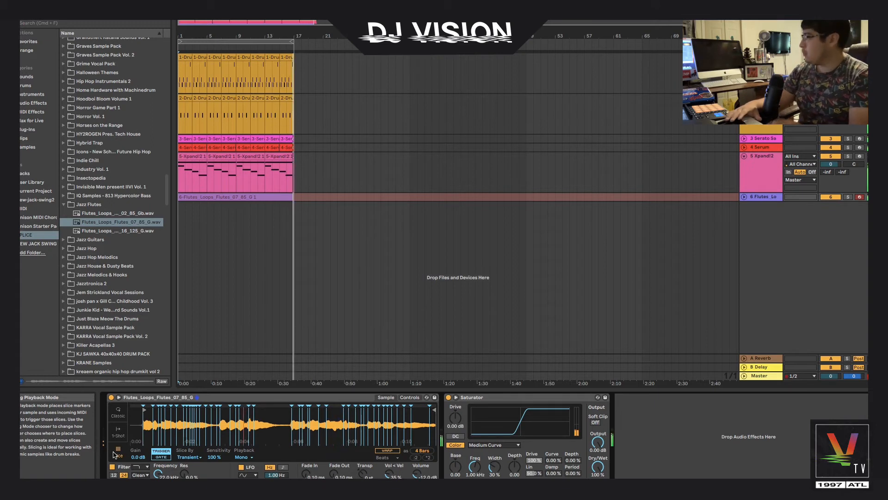
Copy part of the flute clip and paste it at the start to fill the first four bars with flute clips
key(space)
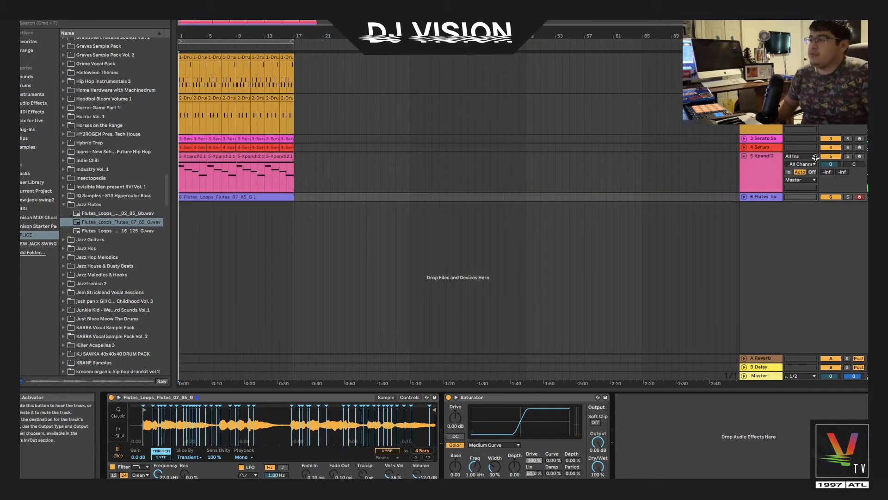
click(744, 197)
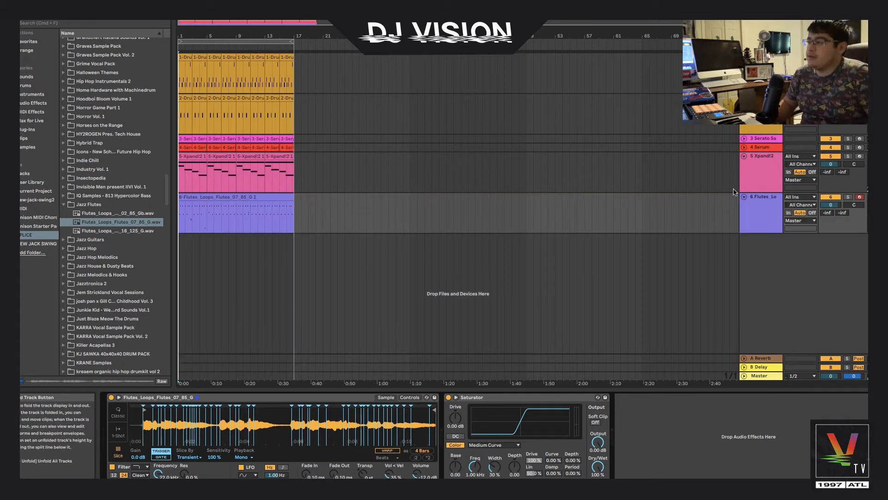
click(265, 223)
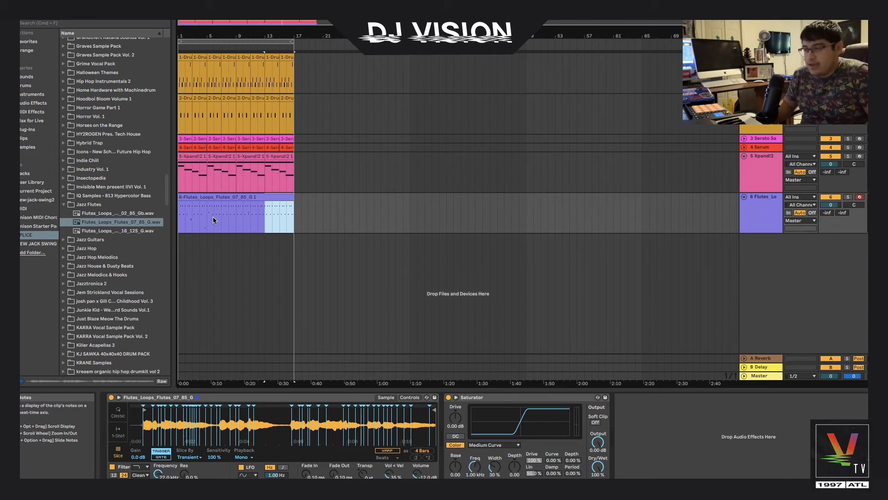
click(180, 219)
key(super+v)
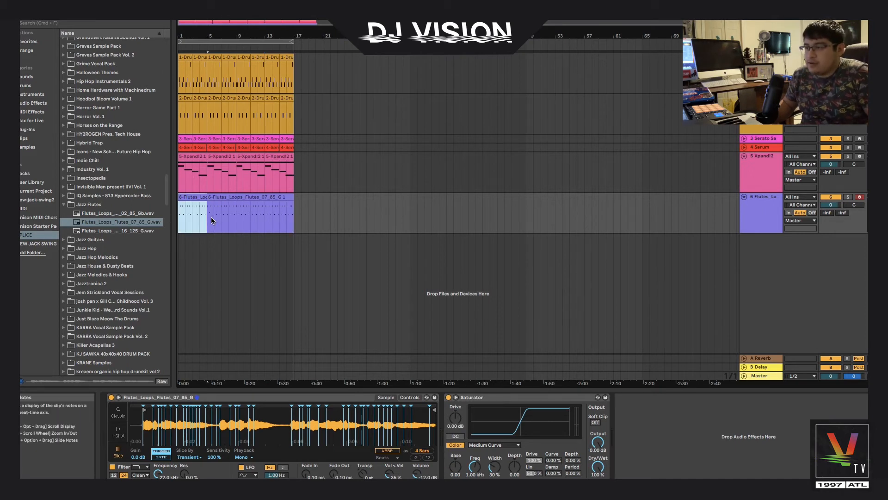
key(super+v)
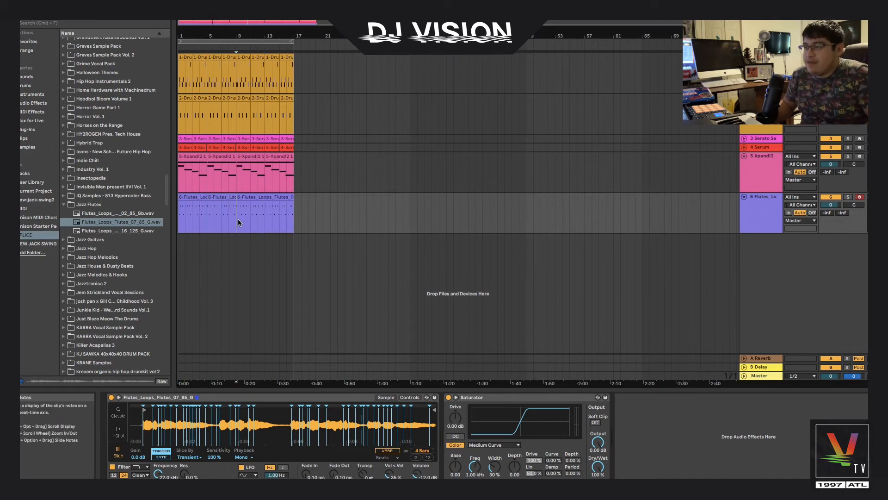
click(193, 204)
click(193, 197)
Play back the arrangement to audition the flute part
key(space)
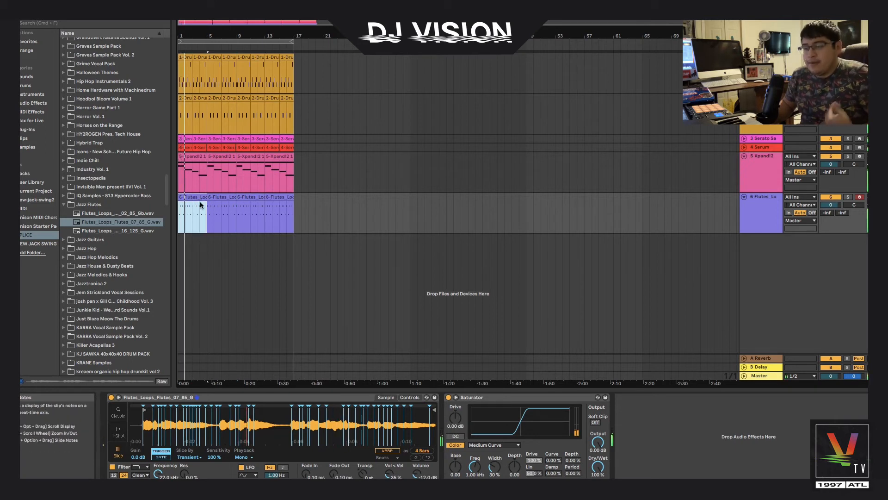
key(space)
key(space)
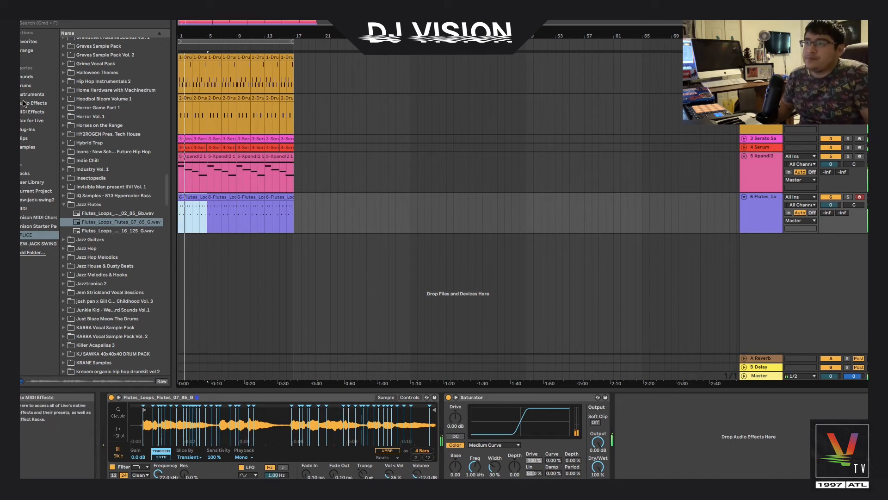
Add the Raum reverb plugin to the flute track
click(28, 129)
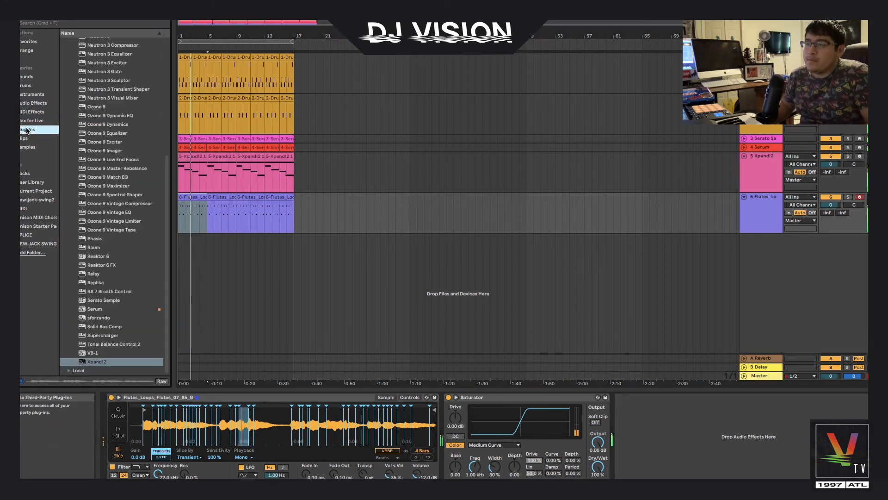
drag(86, 250, 189, 227)
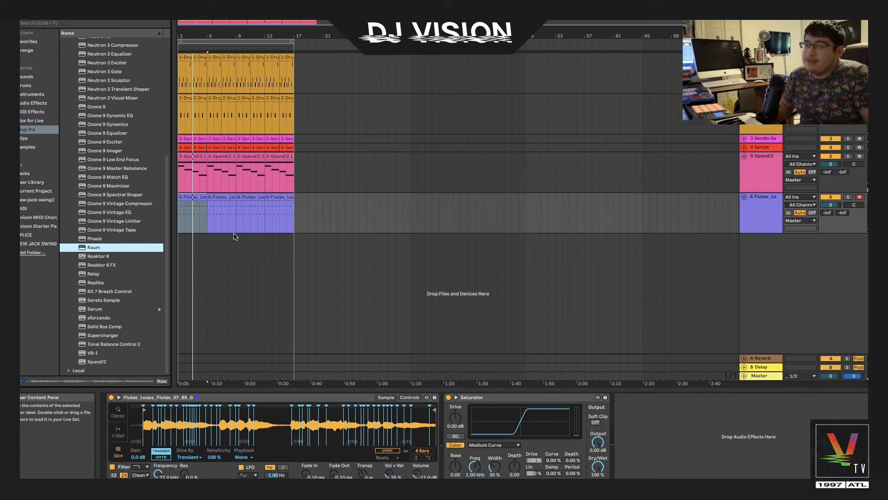
drag(234, 237, 234, 232)
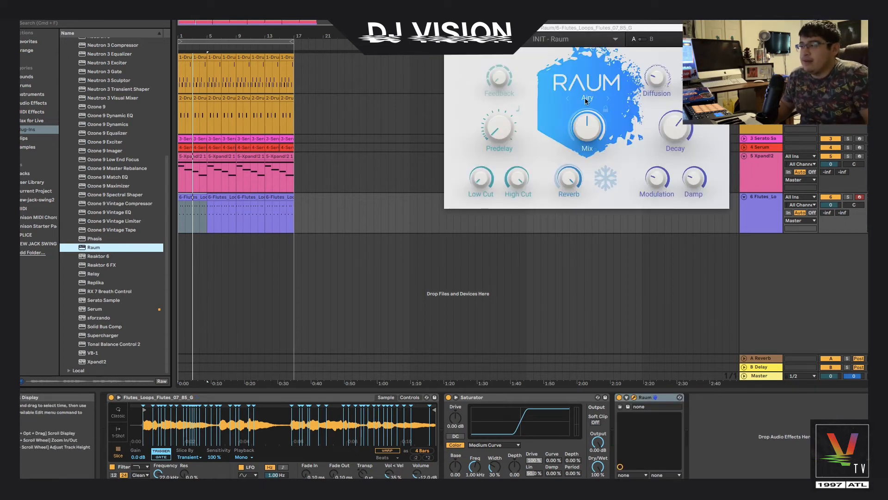
Set Raum's mix to 50.0% and low cut to -12.20 dB and adjust its high cut during playback
key(space)
mouse_move(570, 133)
drag(571, 151, 570, 148)
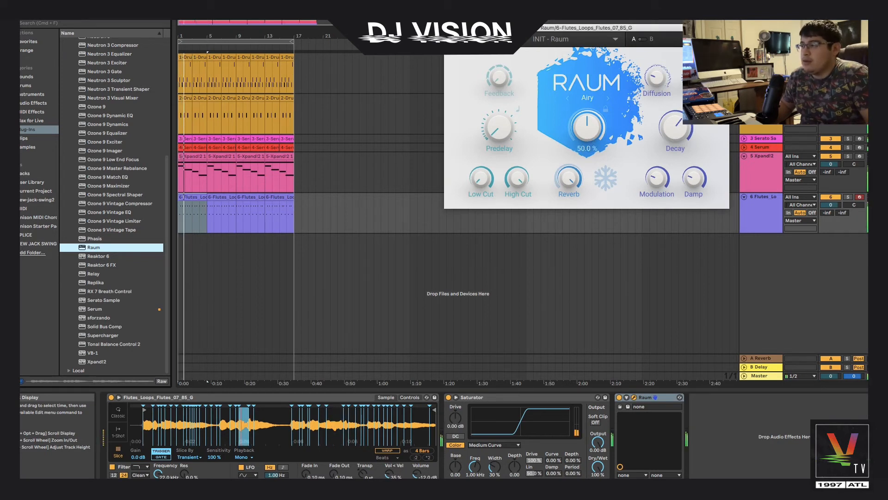
drag(488, 176, 487, 152)
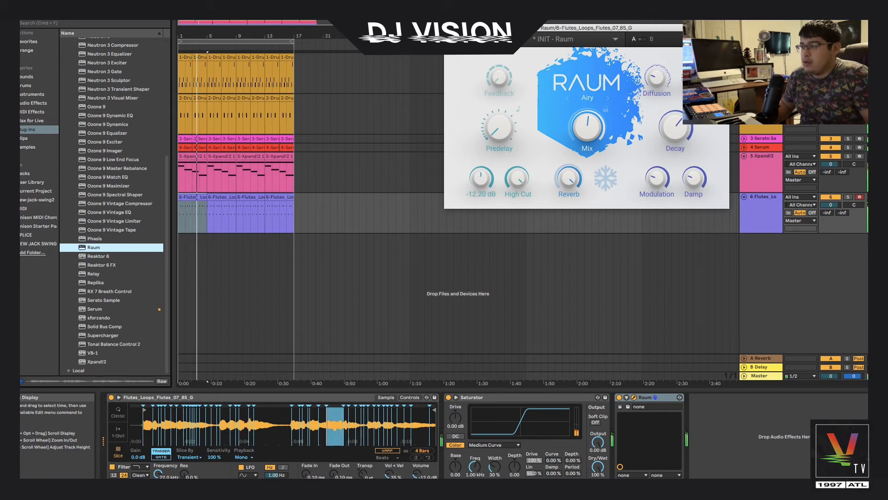
mouse_move(514, 184)
drag(514, 183, 514, 217)
drag(488, 179, 482, 182)
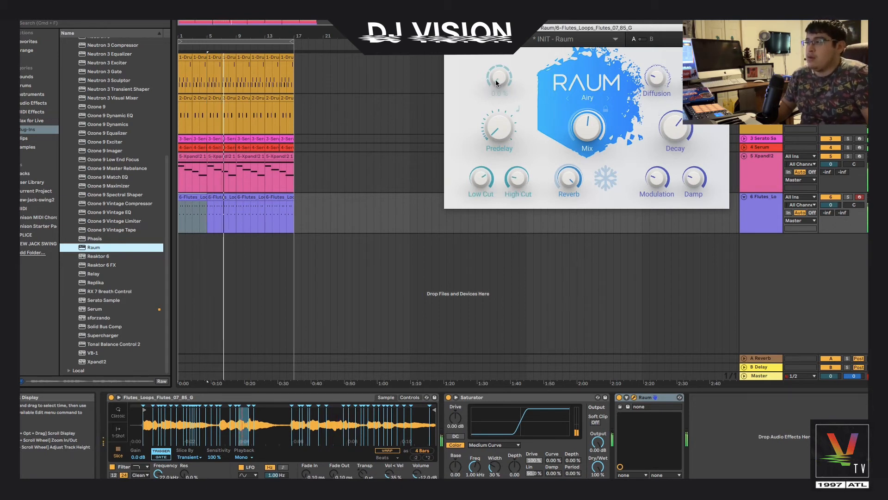
key(space)
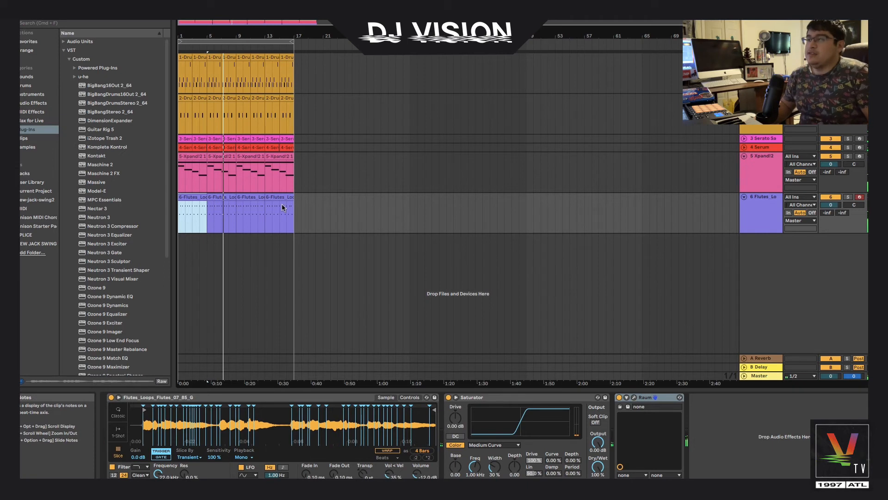
Select the clips on all tracks and duplicate them to extend the arrangement to bar 33
click(282, 197)
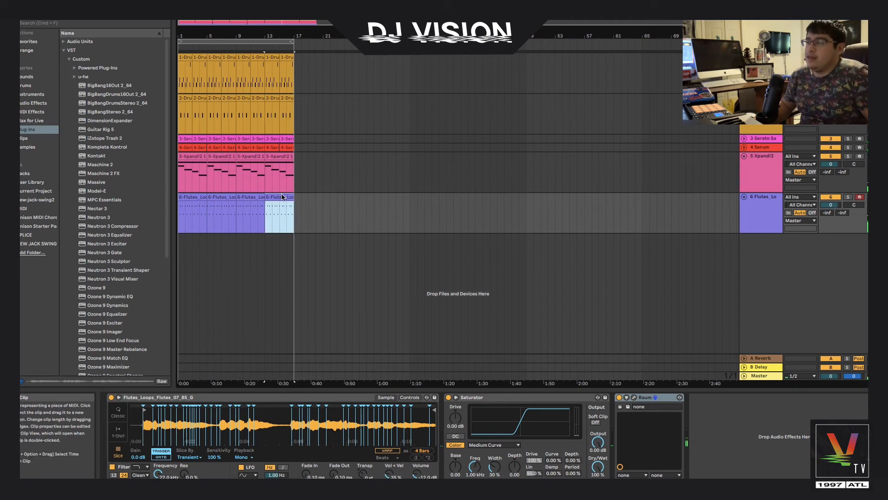
click(187, 56)
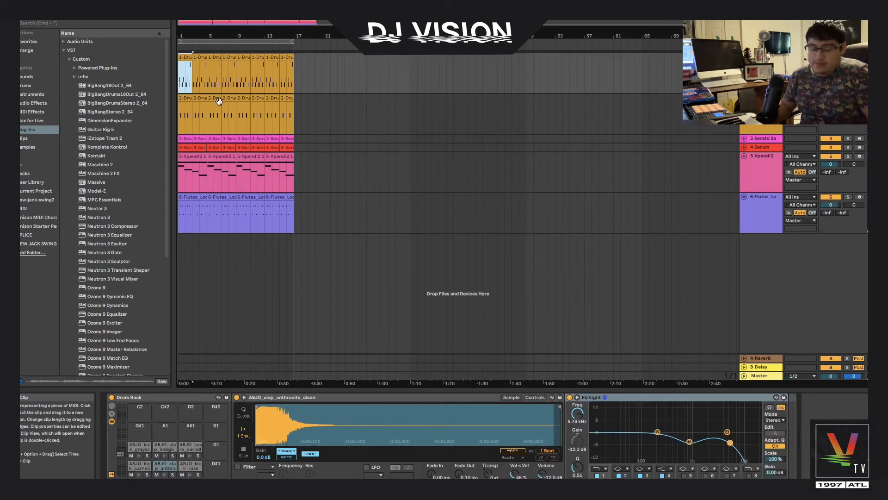
shift+click(275, 197)
key(super+d)
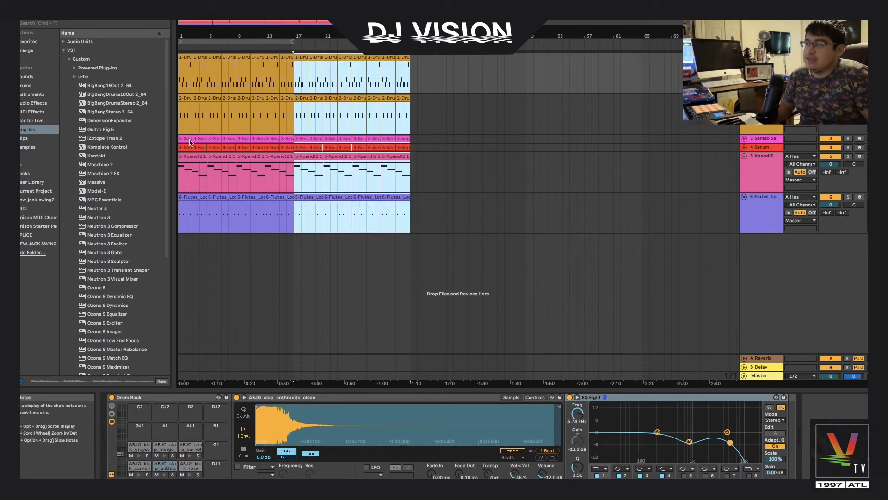
Delete the first clip on the Xpand!2, Serum and Serato tracks
click(191, 159)
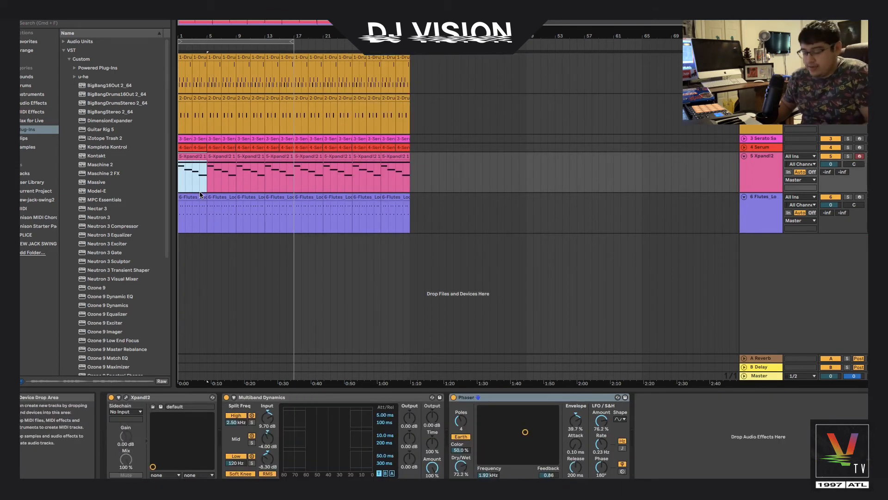
click(195, 162)
key(Delete)
click(185, 147)
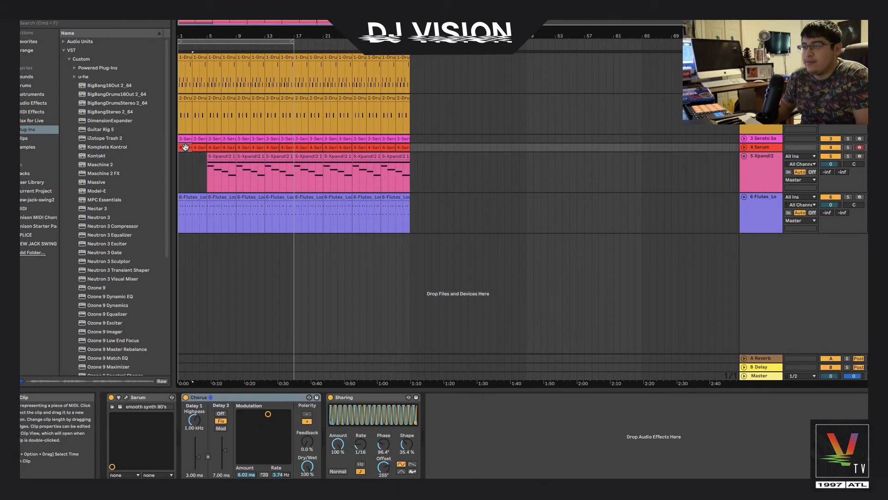
key(Delete)
click(195, 140)
key(Delete)
Add the Massive plugin on a new MIDI track
key(space)
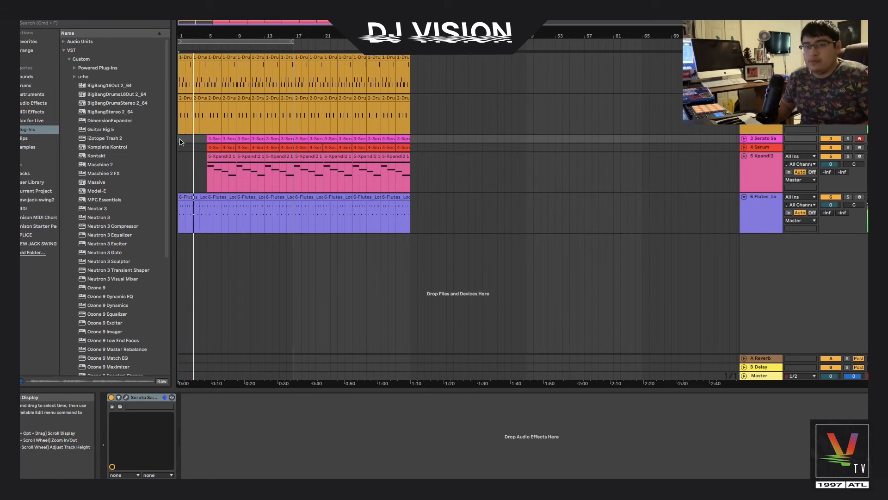
click(210, 138)
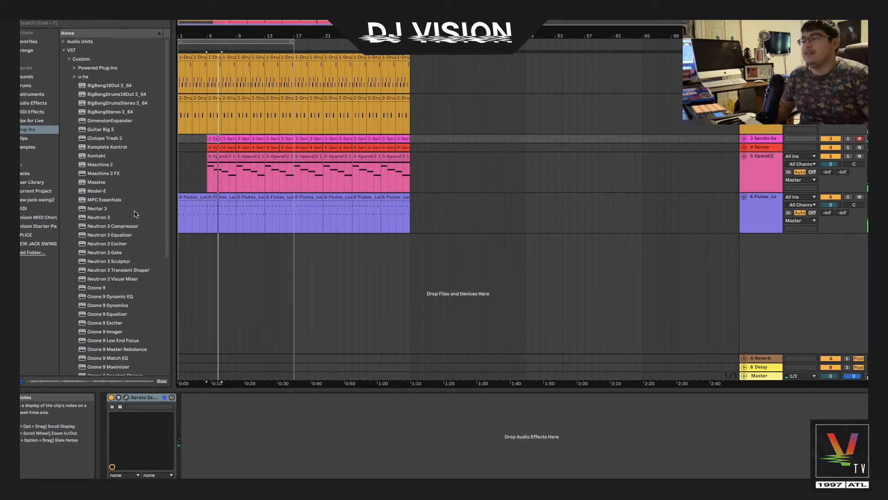
scroll(133, 219, down, 3)
scroll(134, 218, up, 1)
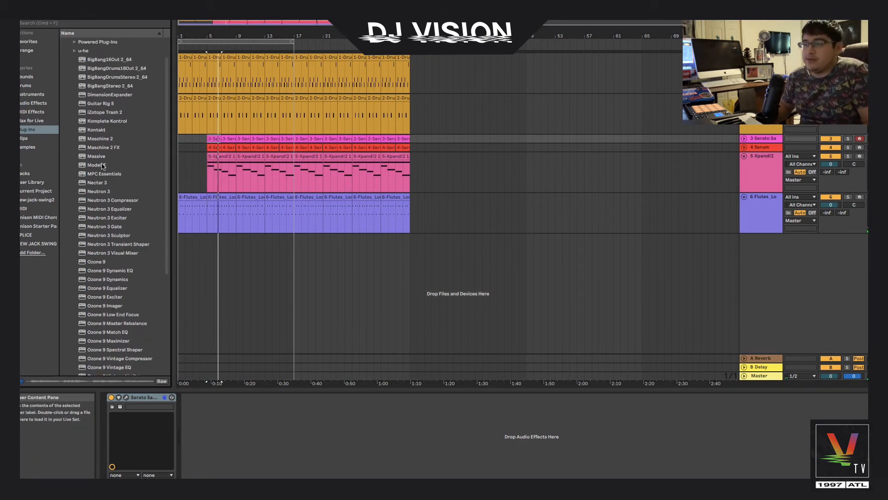
click(143, 158)
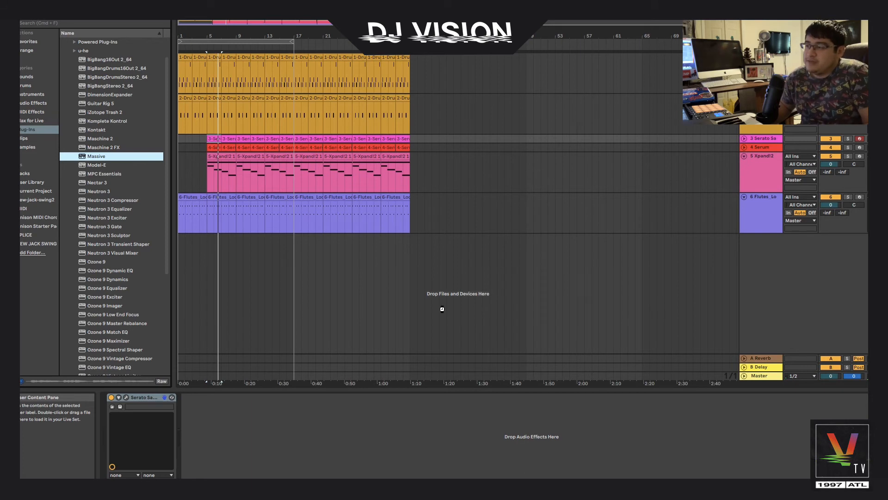
drag(491, 231, 491, 232)
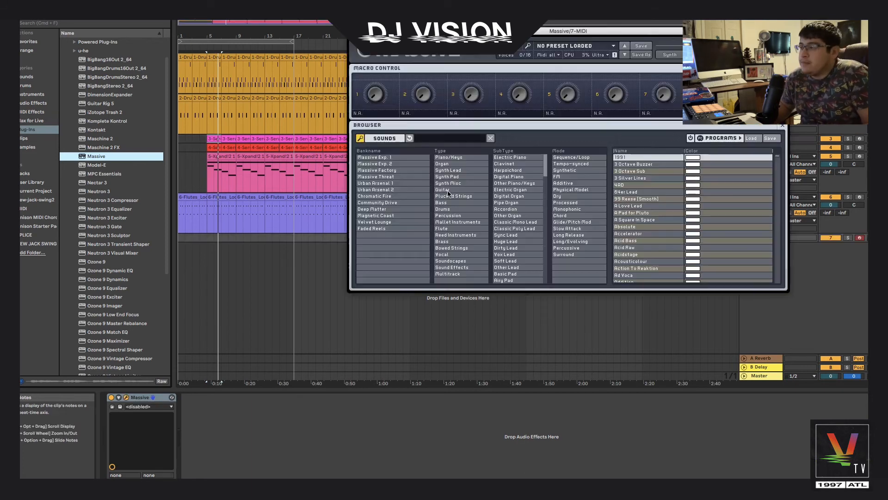
Load the B-Low 2 preset from the Bass / Sub Bass category in Massive and close the plugin window
click(446, 204)
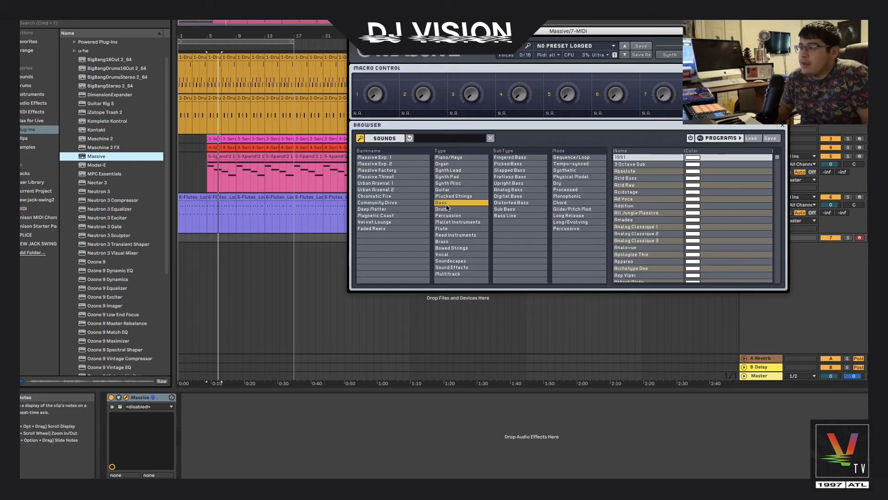
click(505, 209)
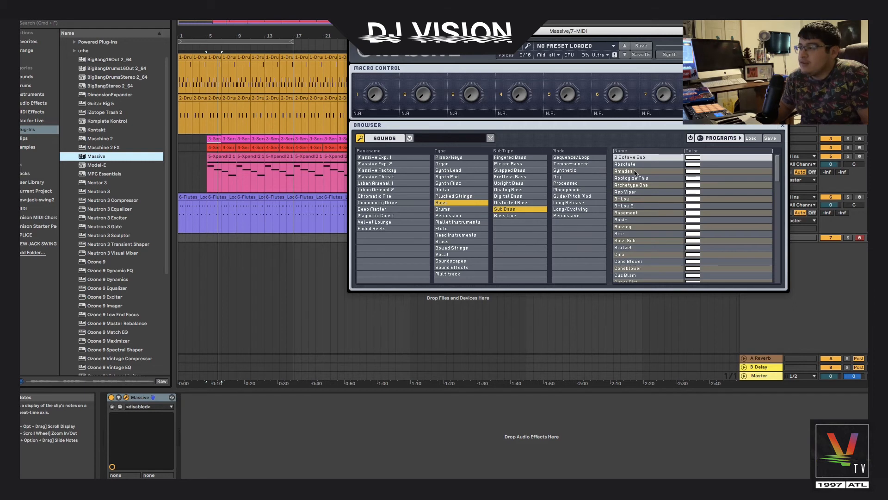
click(632, 207)
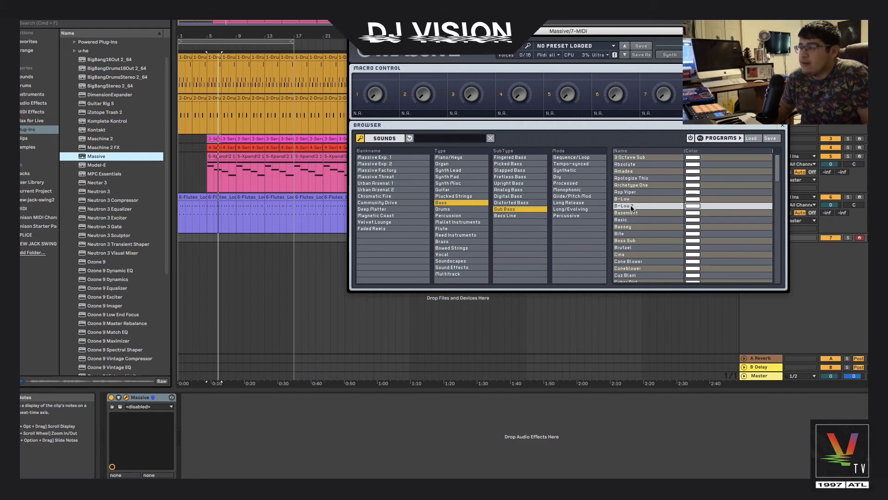
click(632, 207)
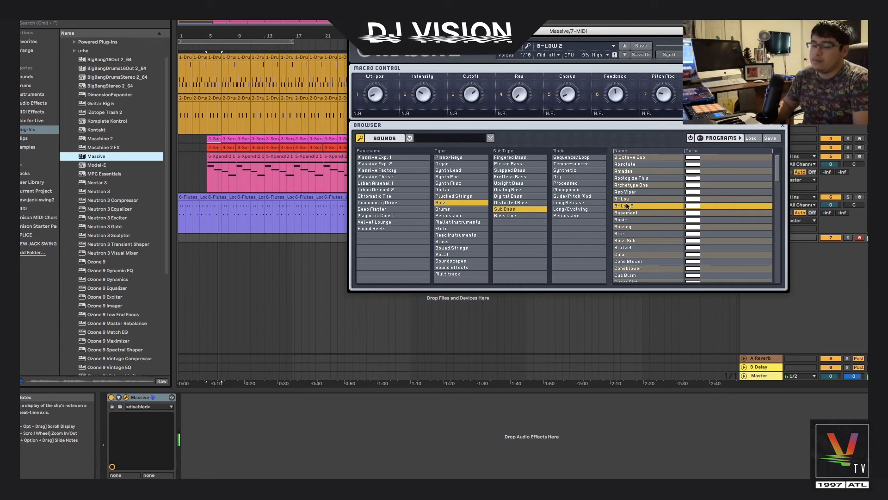
click(354, 31)
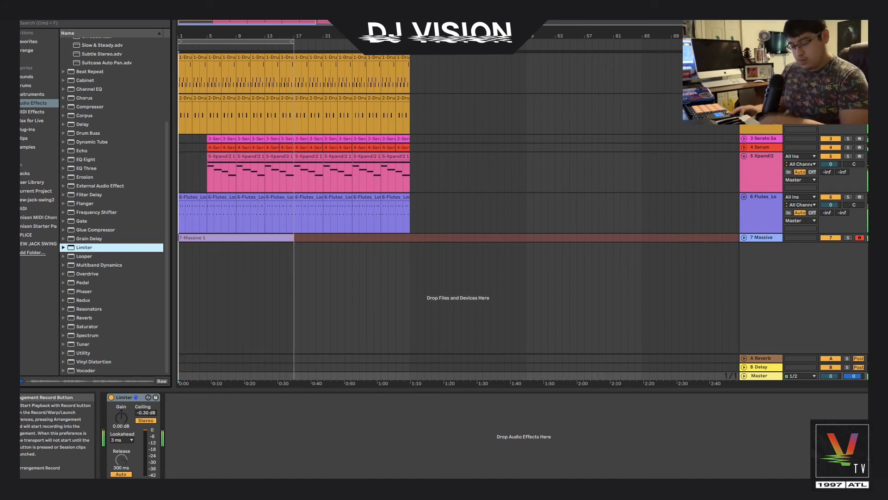
Expand the Massive track and split its clip at bars 5, 9 and 13
key(space)
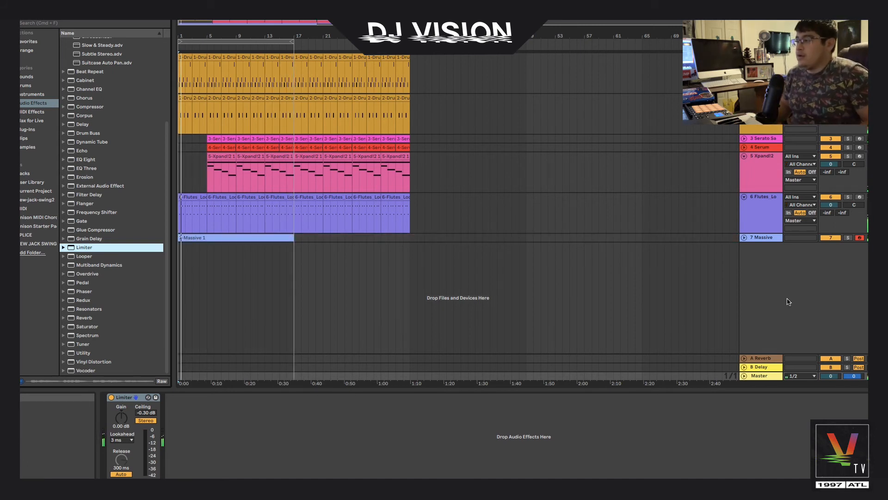
click(744, 238)
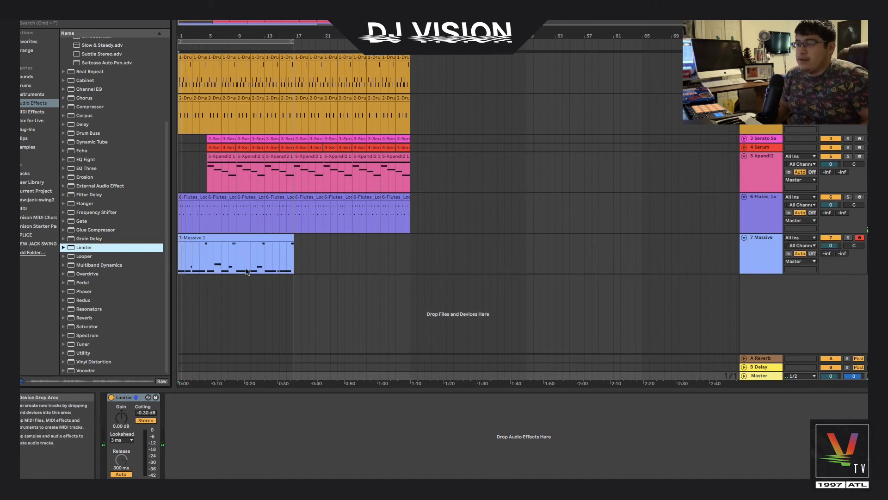
click(264, 262)
drag(263, 261, 296, 263)
click(207, 262)
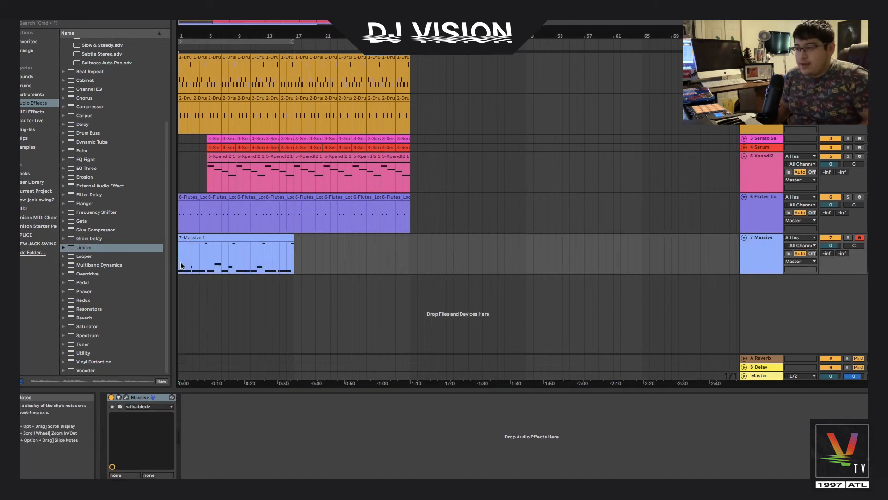
key(super+e)
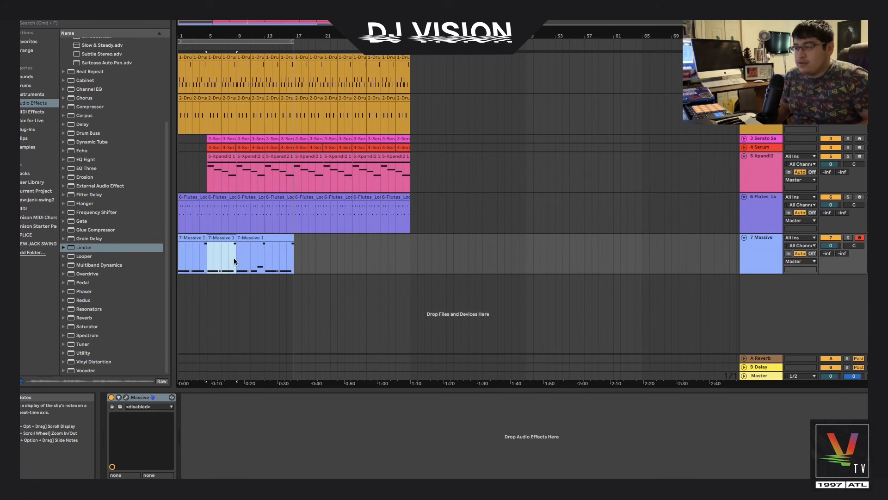
drag(234, 257, 284, 258)
key(super+e)
Delete the first section of the Massive clip before bar 5
click(295, 252)
click(198, 239)
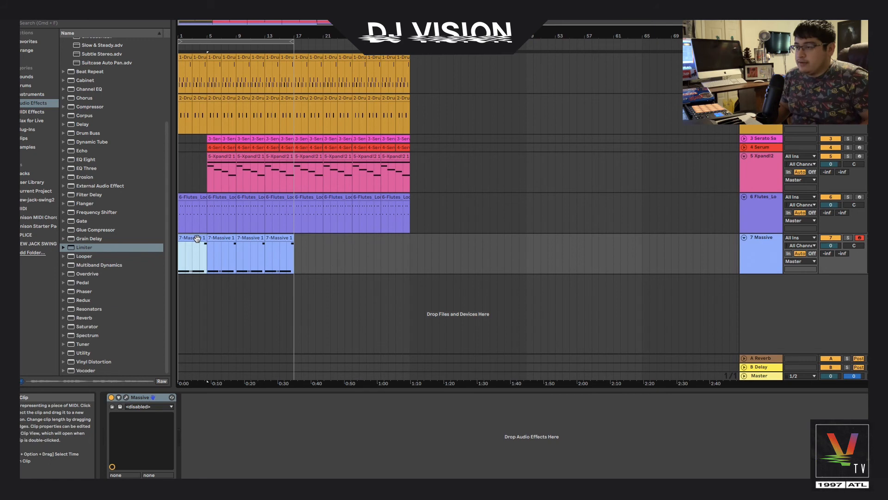
key(Delete)
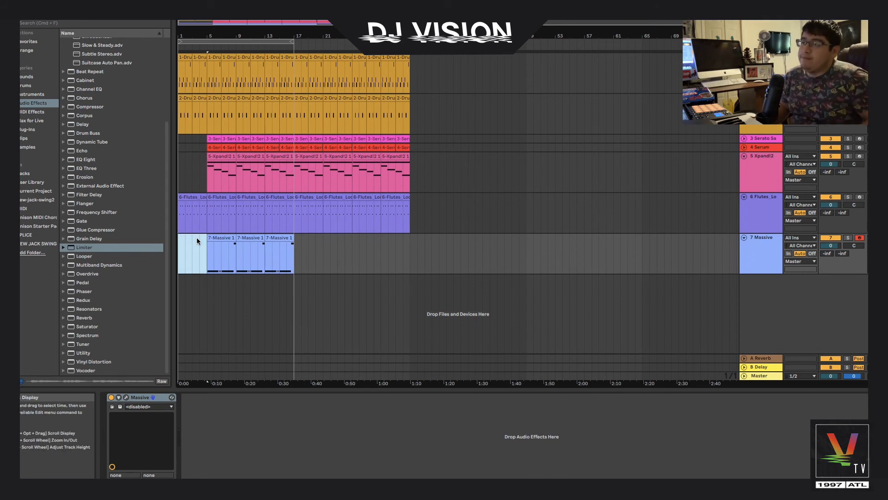
Open the first remaining Massive clip's notes and slightly adjust the note starting at bar 29
click(228, 245)
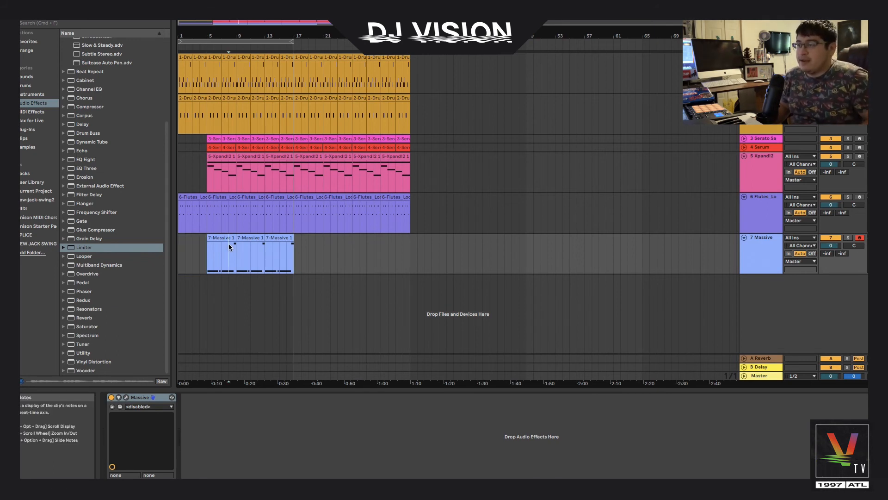
click(229, 240)
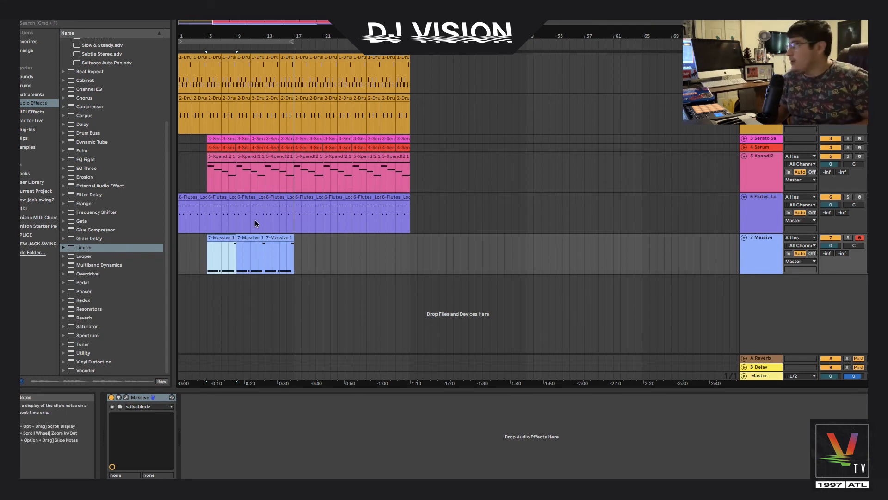
key(space)
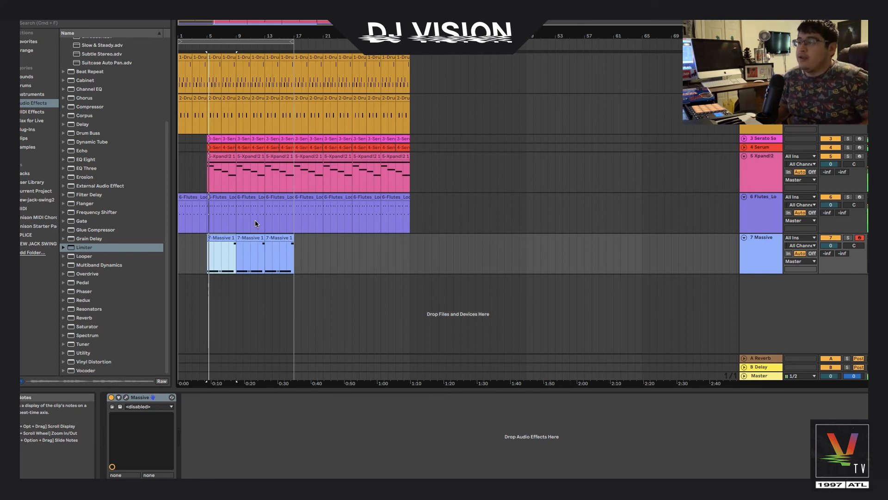
double_click(223, 239)
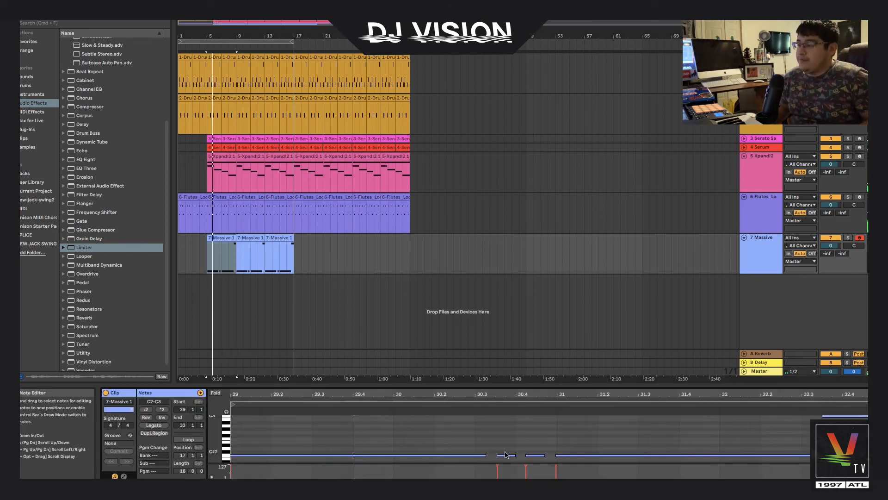
drag(504, 482, 456, 482)
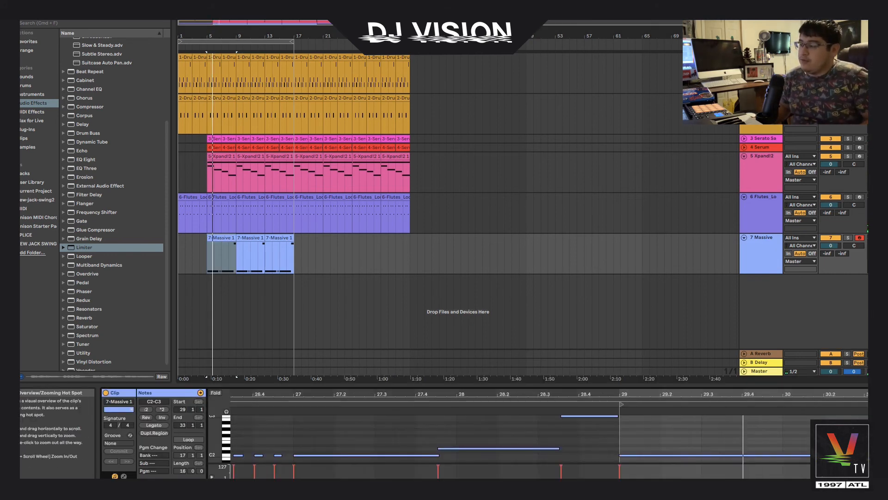
drag(621, 455, 624, 456)
key(space)
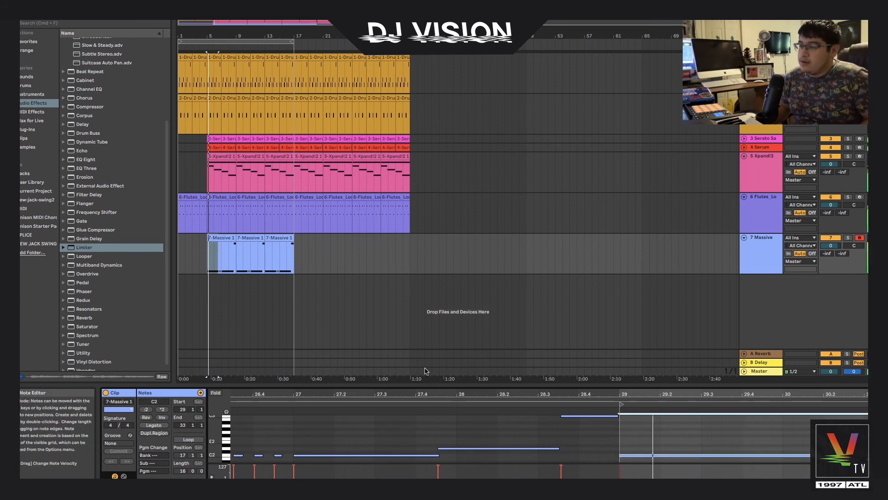
Audition the Massive clips and reopen the first clip's notes for review
click(212, 238)
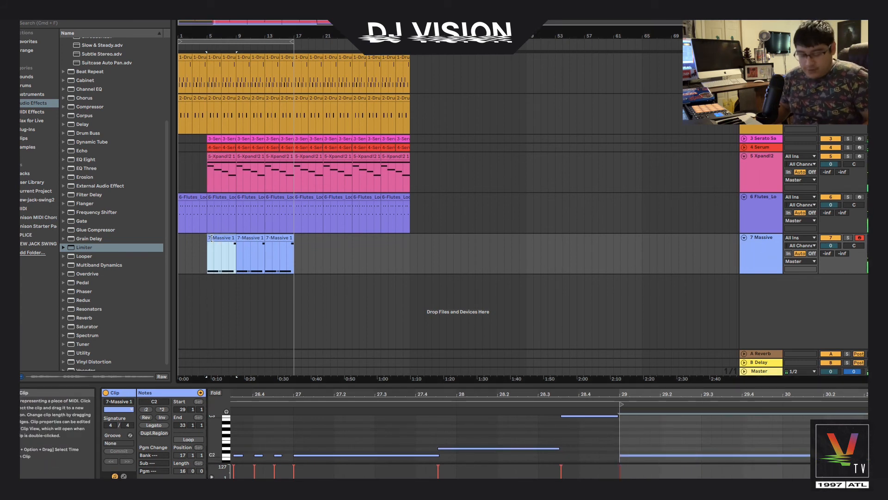
click(250, 237)
click(276, 240)
click(226, 242)
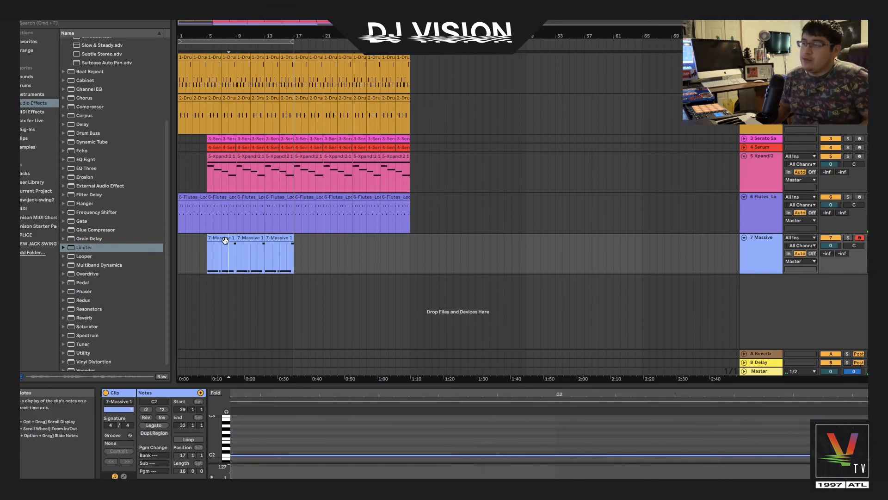
double_click(227, 241)
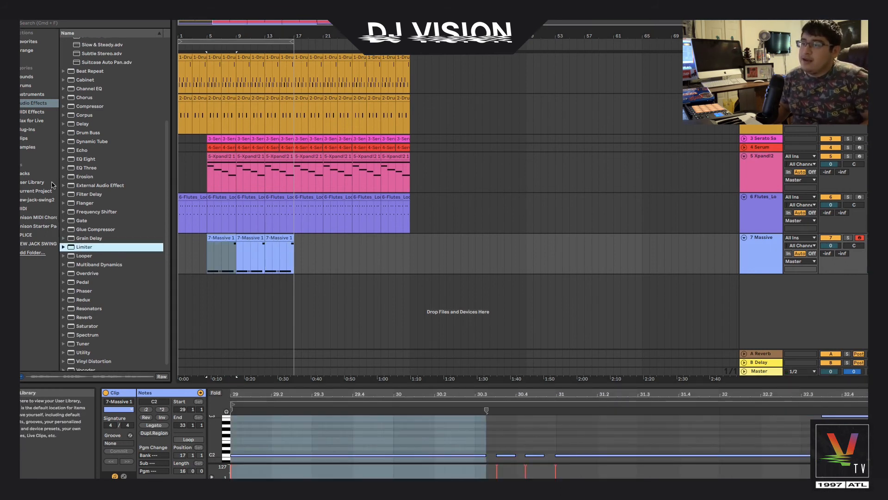
key(space)
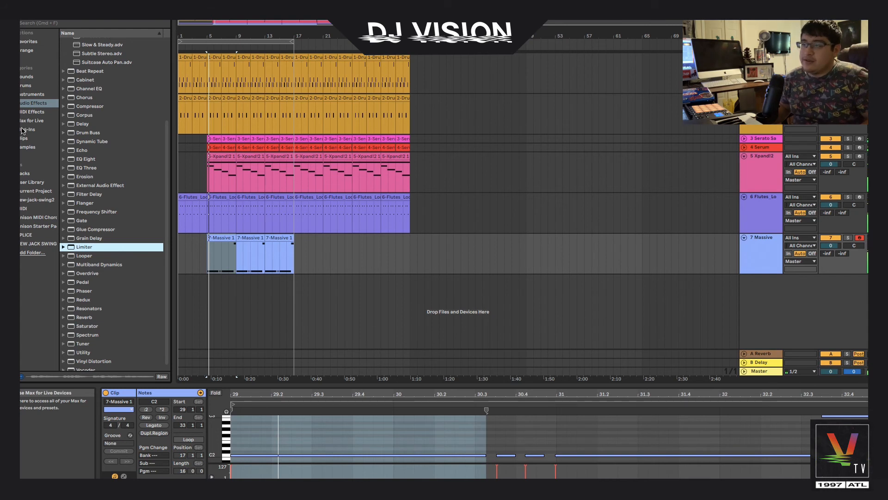
Add the Neutron 3 plugin to the Massive track
click(23, 130)
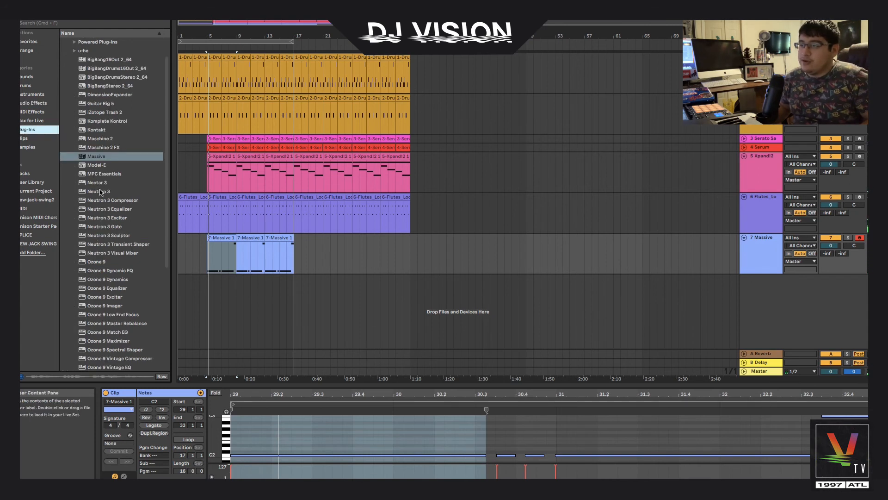
drag(101, 191, 200, 252)
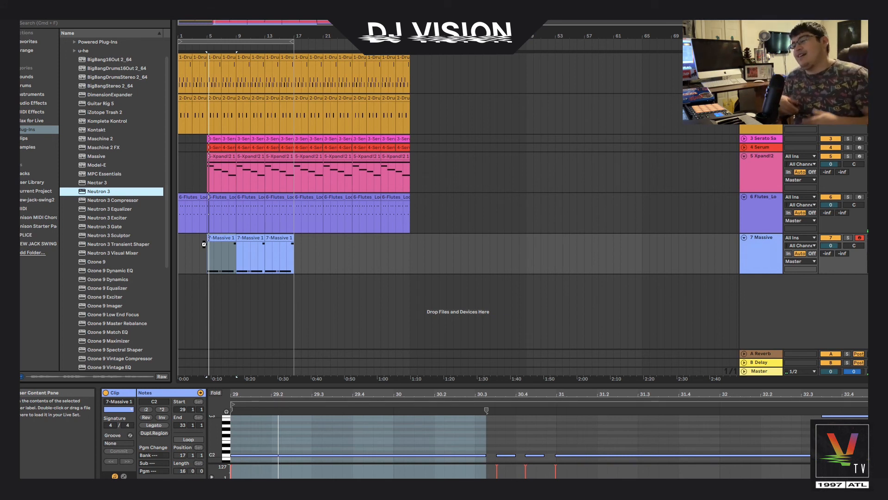
drag(204, 244, 205, 247)
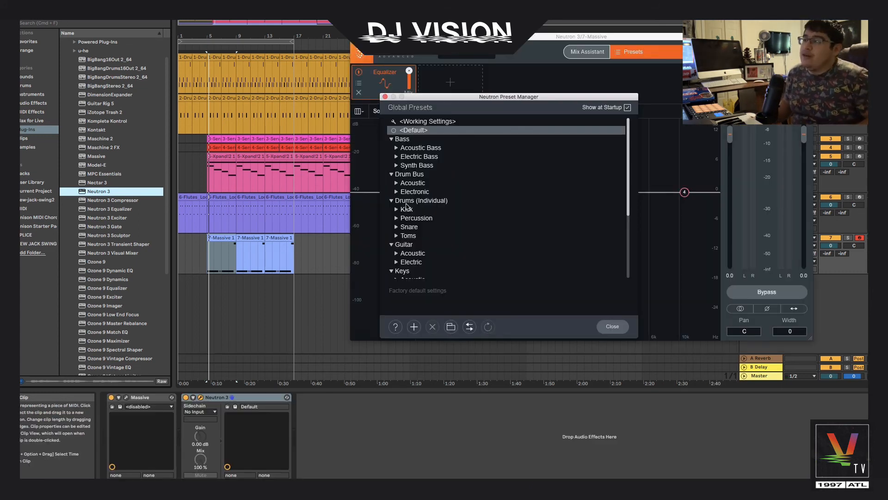
Load Neutron 3's Clean 808 preset from the Synth Bass presets and close the plugin windows
scroll(406, 206, down, 5)
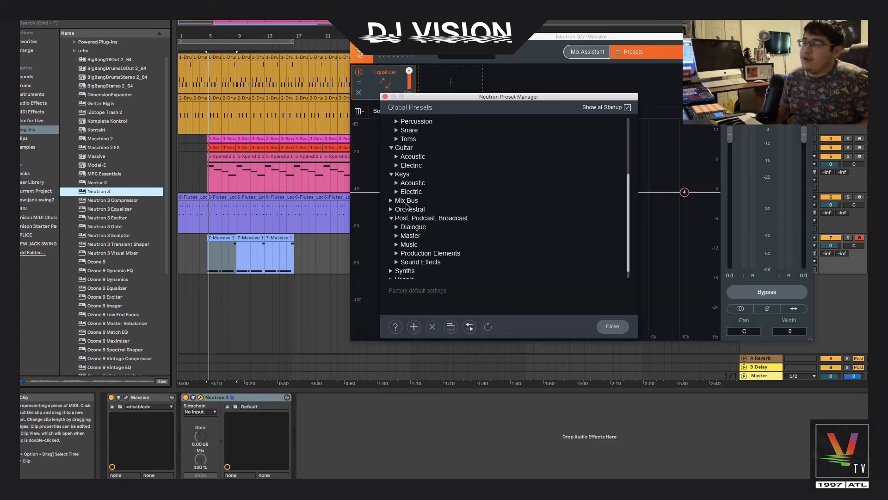
scroll(407, 206, down, 1)
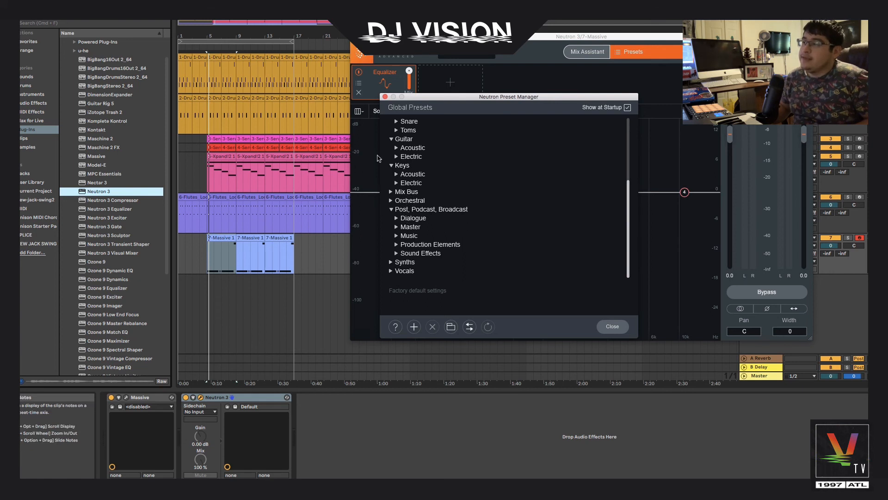
scroll(410, 175, up, 6)
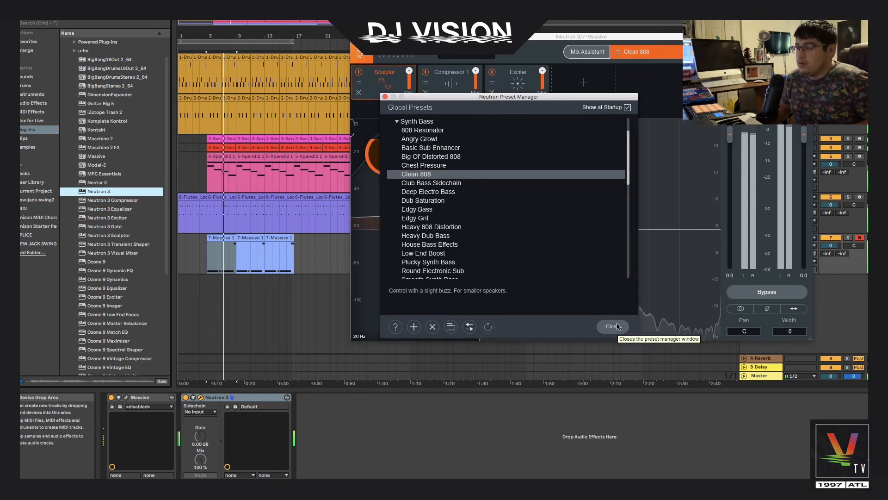
click(613, 326)
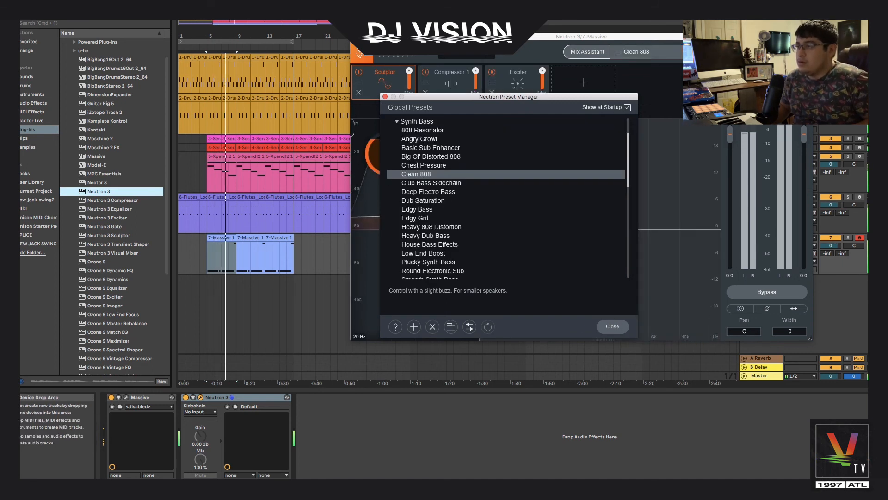
click(385, 96)
click(356, 37)
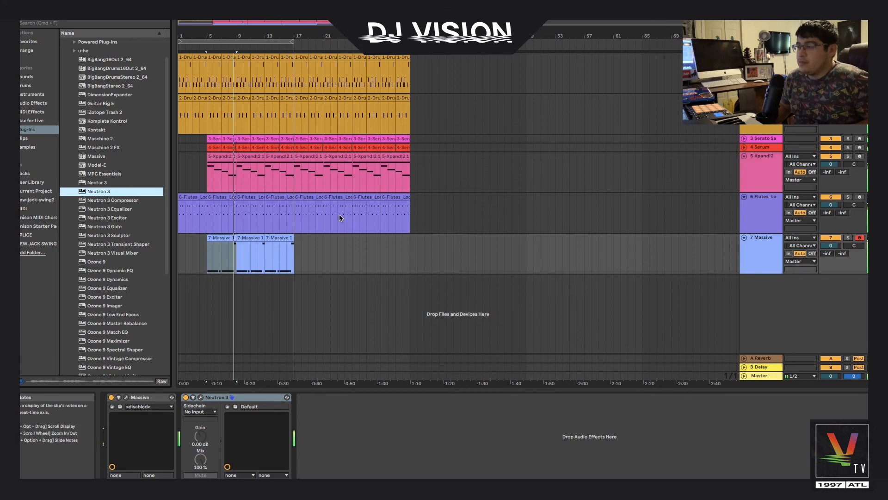
click(251, 238)
click(227, 239)
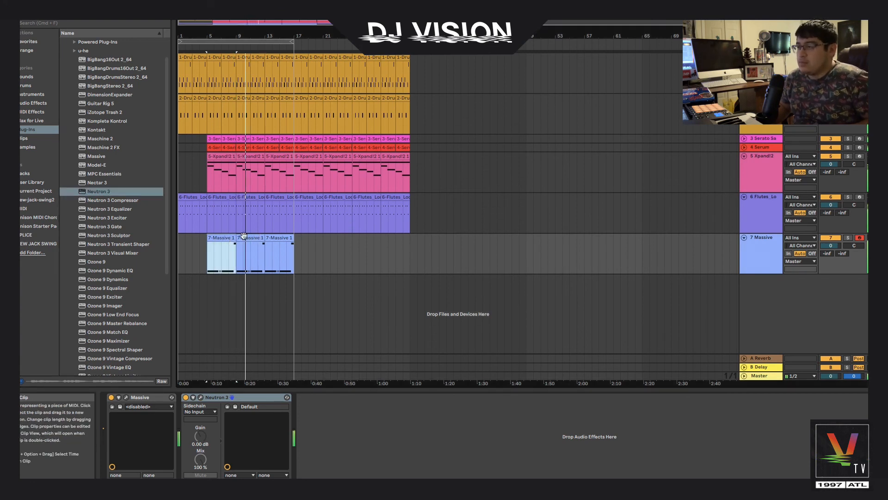
click(202, 261)
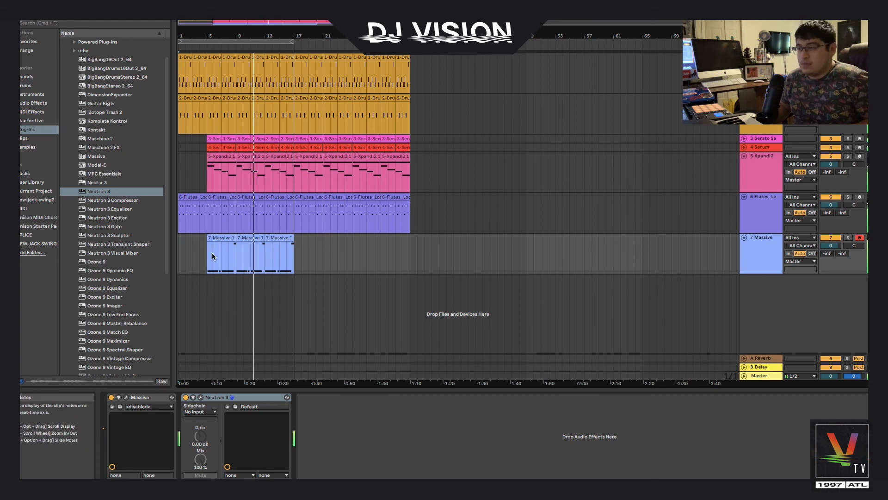